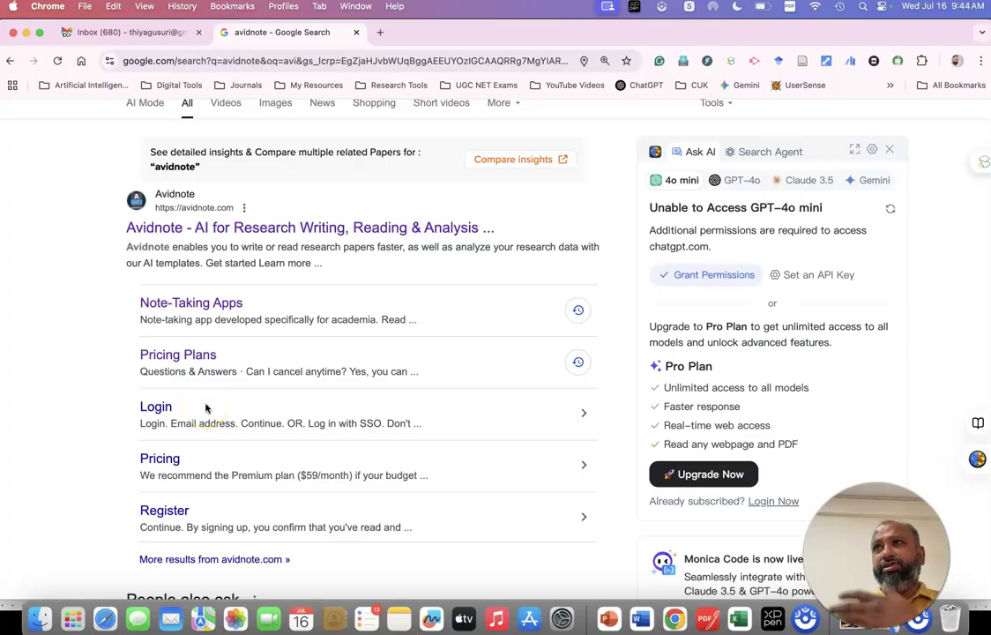
Open Avidnote from the search results and sign in with the account e-mail and password.
{"action": "left_click", "coordinate": [268, 231]}
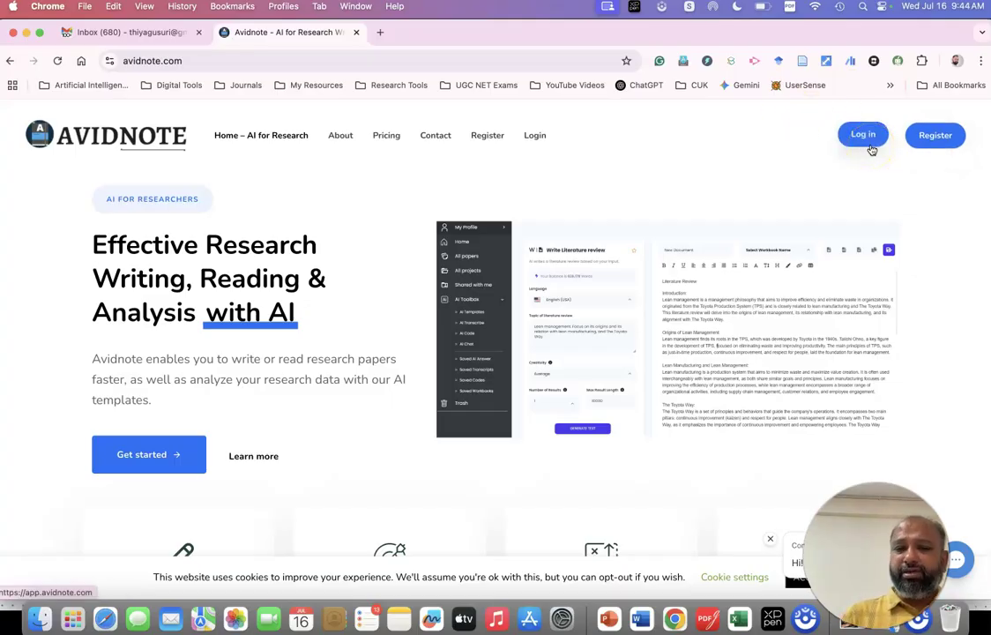
{"action": "left_click", "coordinate": [869, 147]}
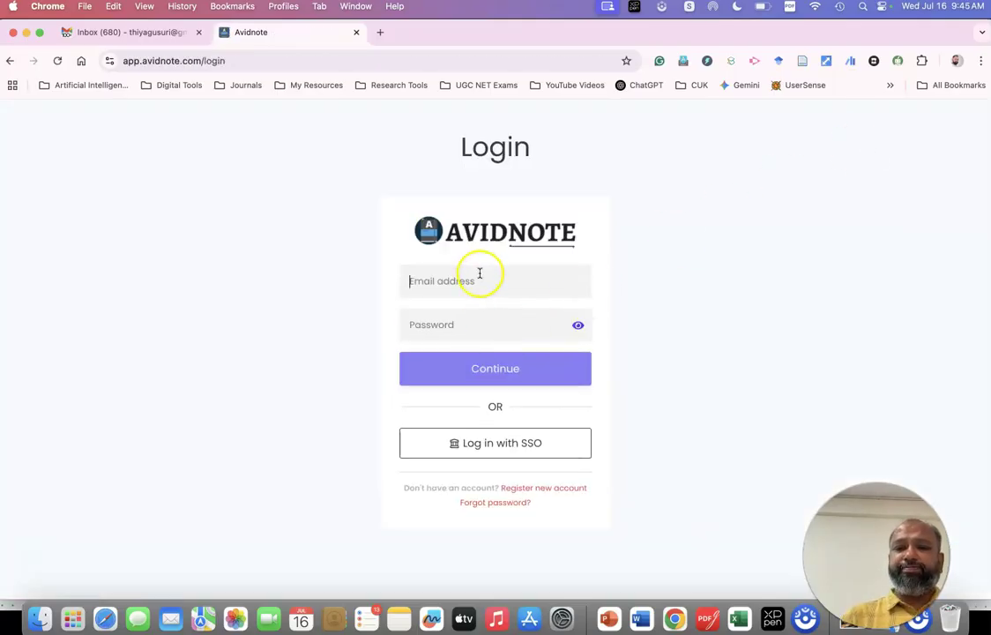
{"action": "left_click", "coordinate": [483, 284]}
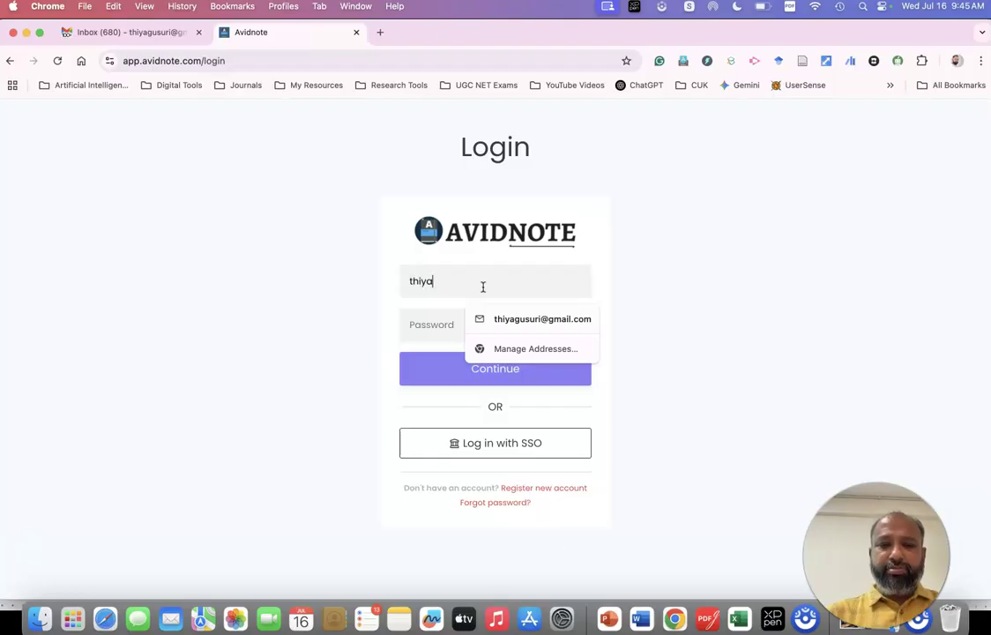
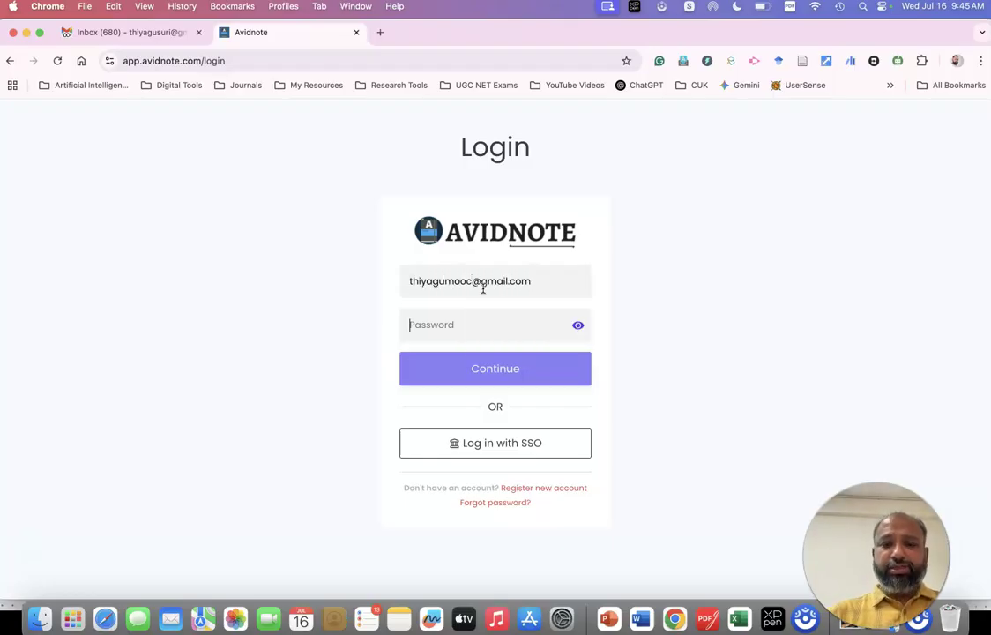
{"action": "key", "text": "Tab"}
{"action": "type", "text": "••••••••••••"}
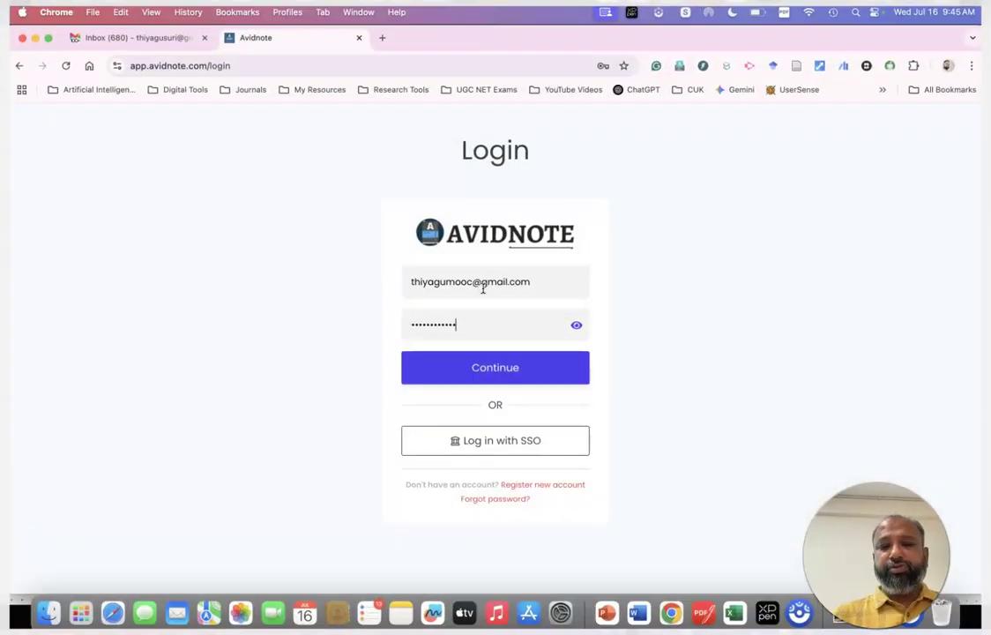
{"action": "left_click", "coordinate": [542, 371]}
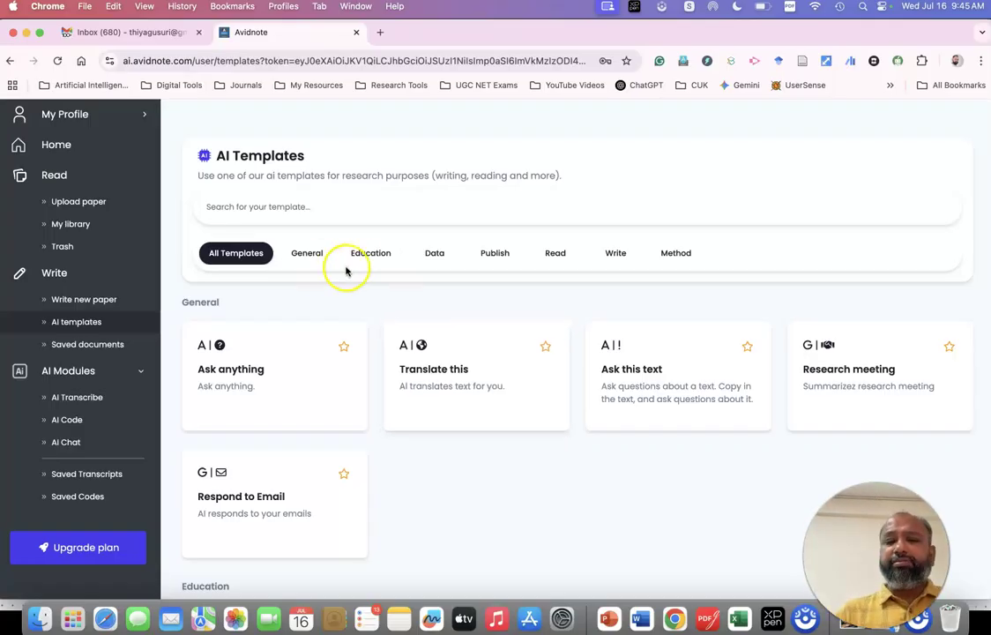
Filter the AI templates to Education, then Data, and look over the Data template cards.
{"action": "left_click", "coordinate": [382, 258]}
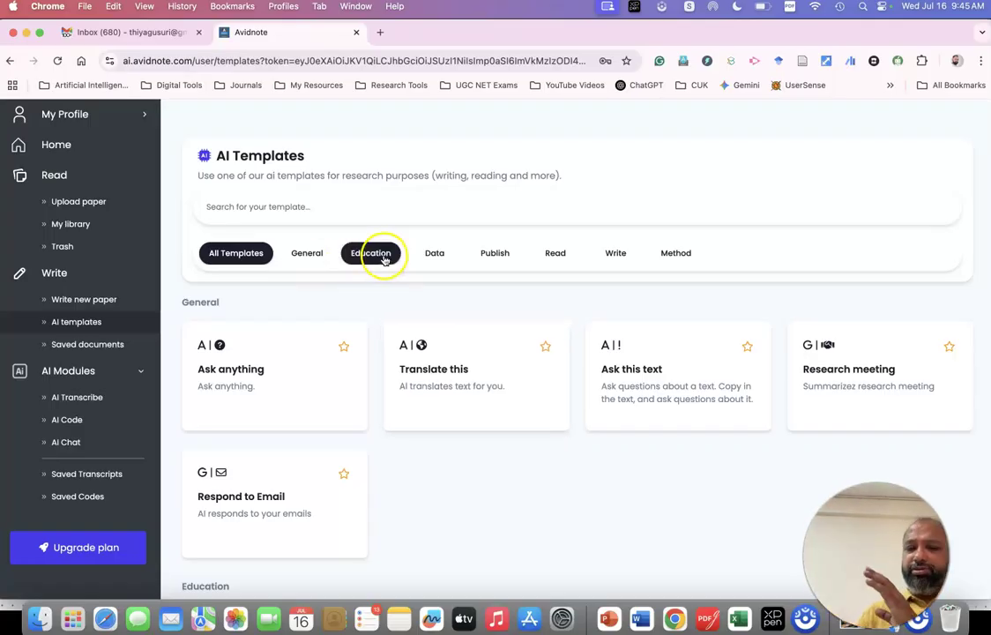
{"action": "left_click", "coordinate": [434, 256]}
{"action": "left_click", "coordinate": [221, 254]}
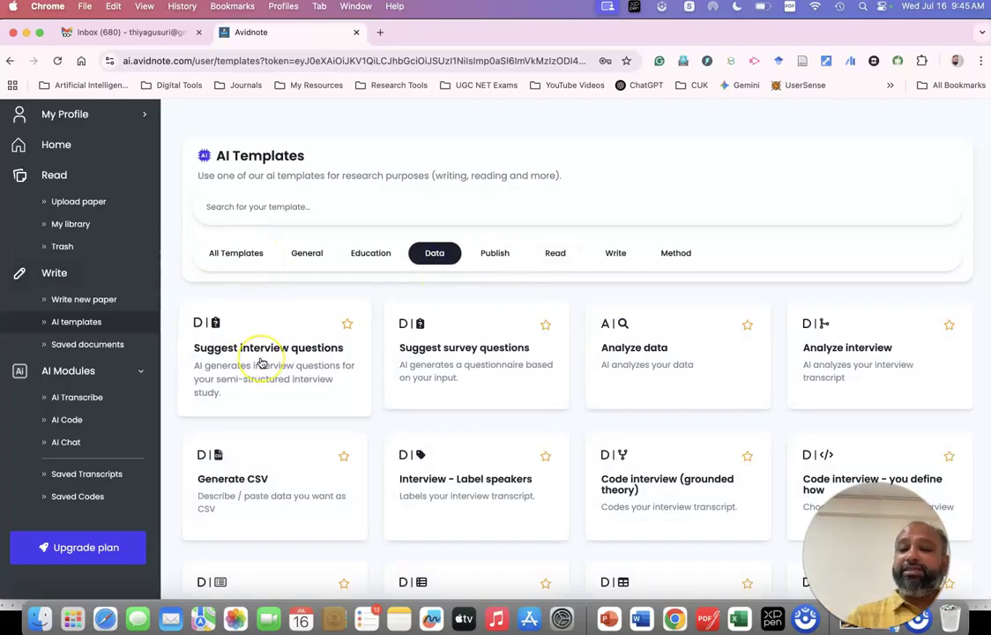
{"action": "scroll", "coordinate": [261, 362], "scroll_direction": "down", "scroll_amount": 1}
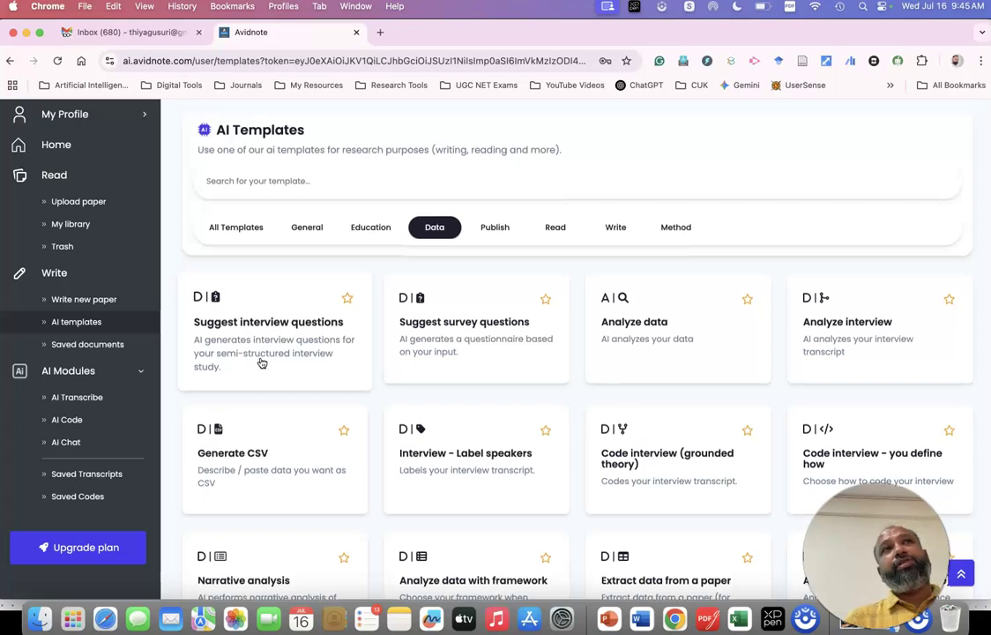
{"action": "scroll", "coordinate": [261, 362], "scroll_direction": "up", "scroll_amount": 1}
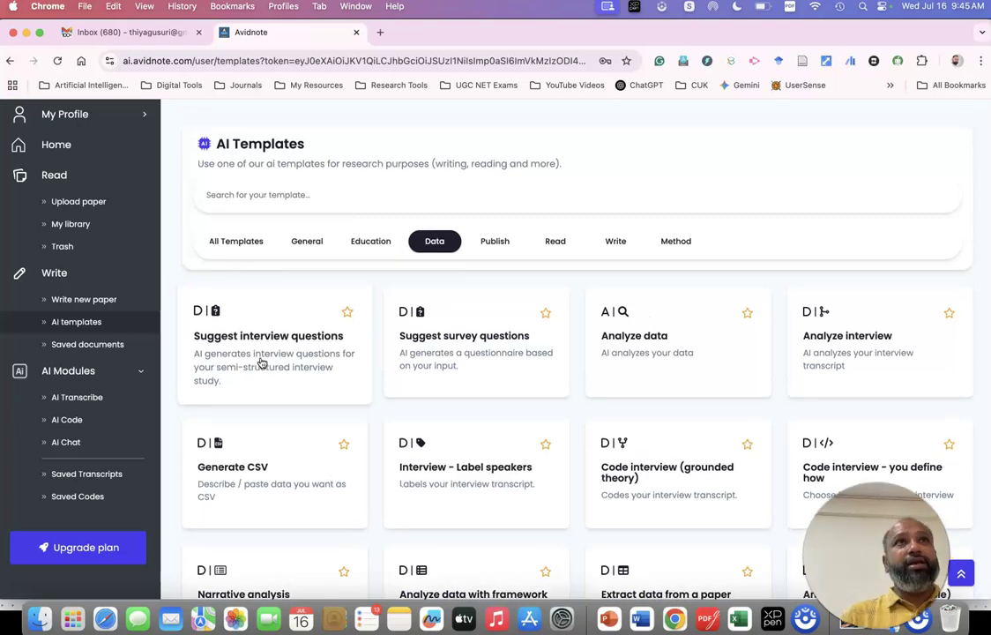
{"action": "left_click", "coordinate": [296, 348]}
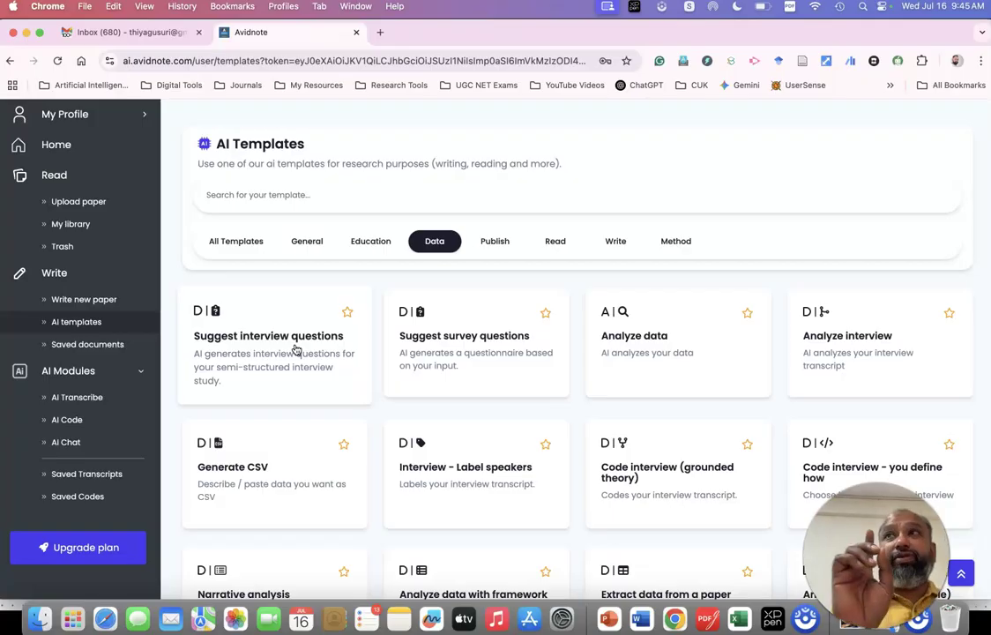
{"action": "left_click", "coordinate": [448, 347]}
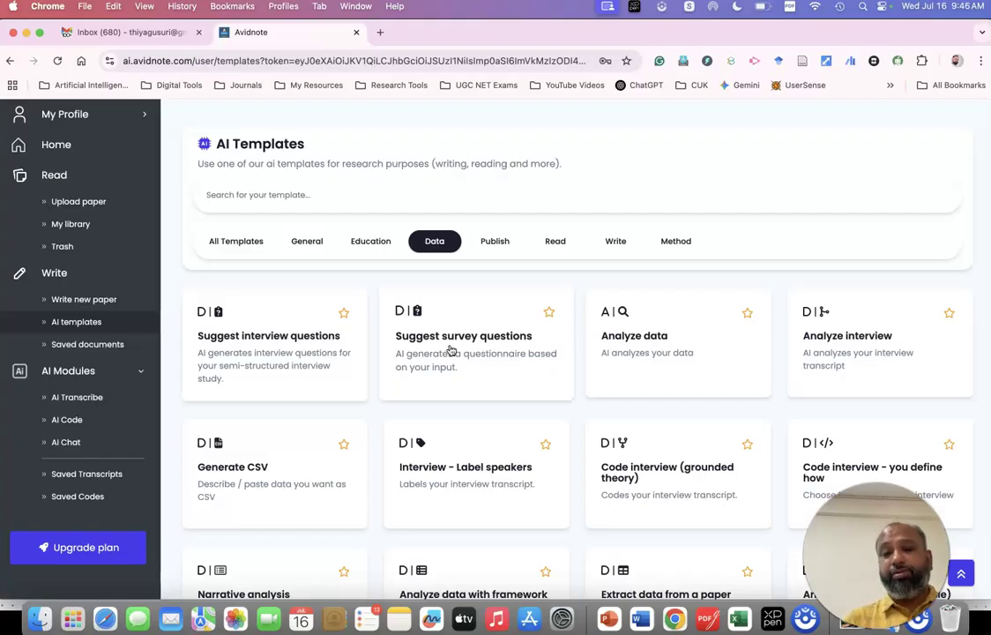
{"action": "left_click", "coordinate": [705, 348]}
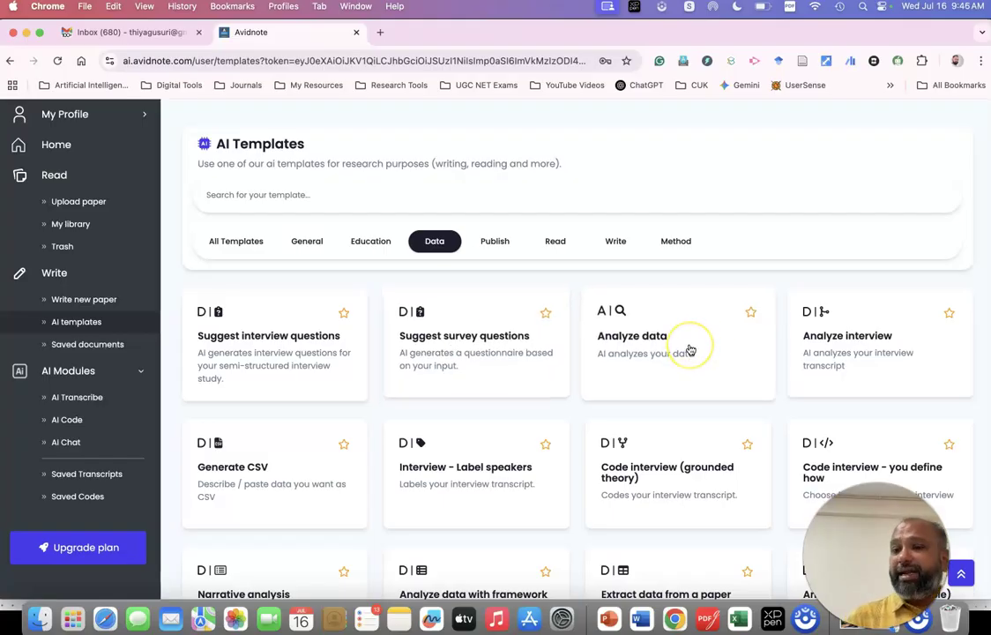
Scroll through the Data templates, then switch to the Publish category.
{"action": "scroll", "coordinate": [689, 350], "scroll_direction": "down", "scroll_amount": 3}
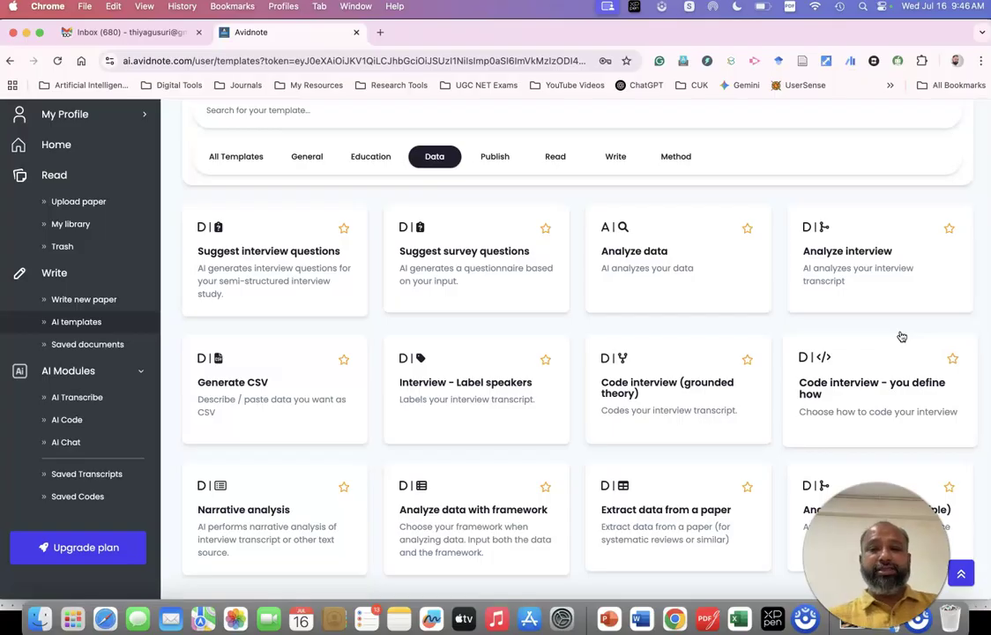
{"action": "scroll", "coordinate": [295, 386], "scroll_direction": "down", "scroll_amount": 1}
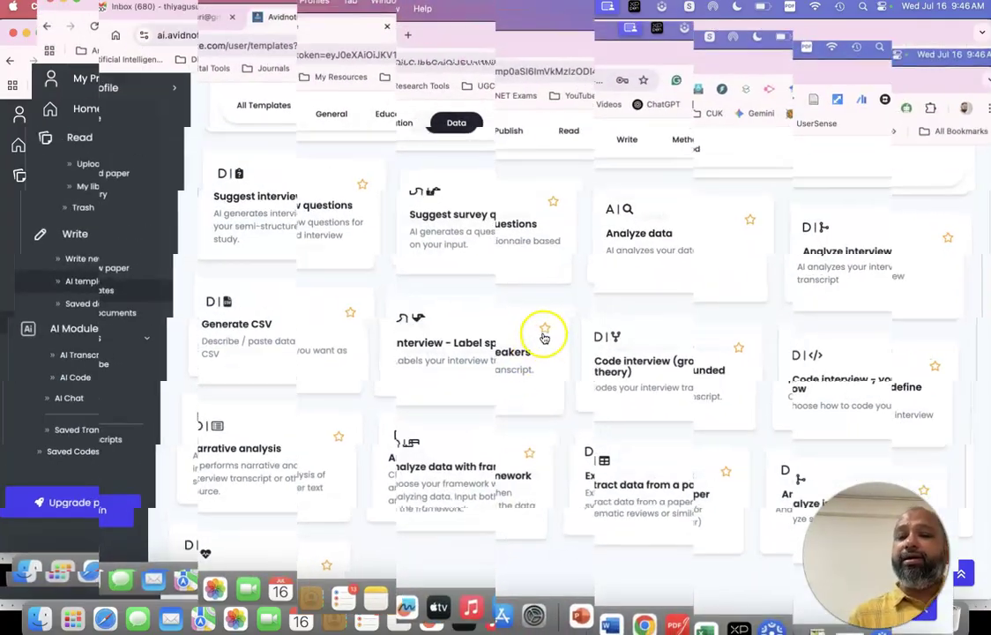
{"action": "scroll", "coordinate": [661, 386], "scroll_direction": "down", "scroll_amount": 1}
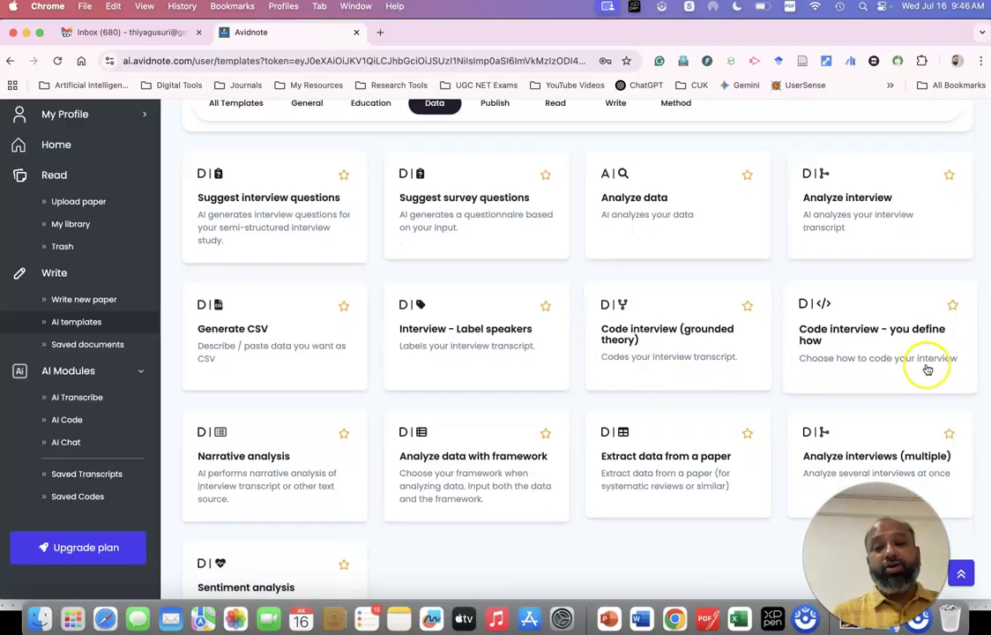
{"action": "scroll", "coordinate": [921, 357], "scroll_direction": "down", "scroll_amount": 2}
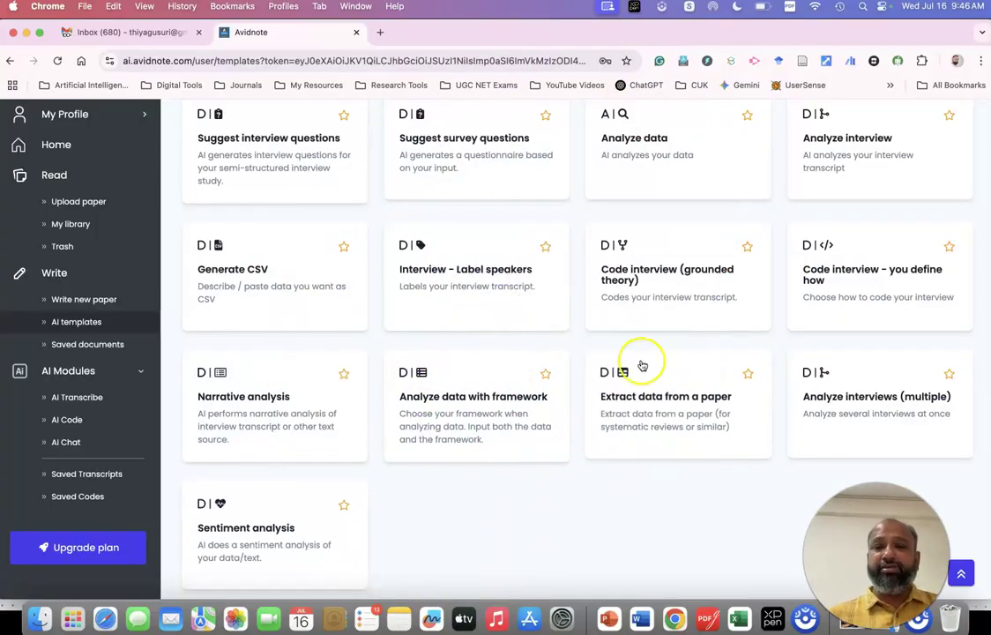
{"action": "scroll", "coordinate": [644, 361], "scroll_direction": "up", "scroll_amount": 5}
{"action": "left_click", "coordinate": [496, 253]}
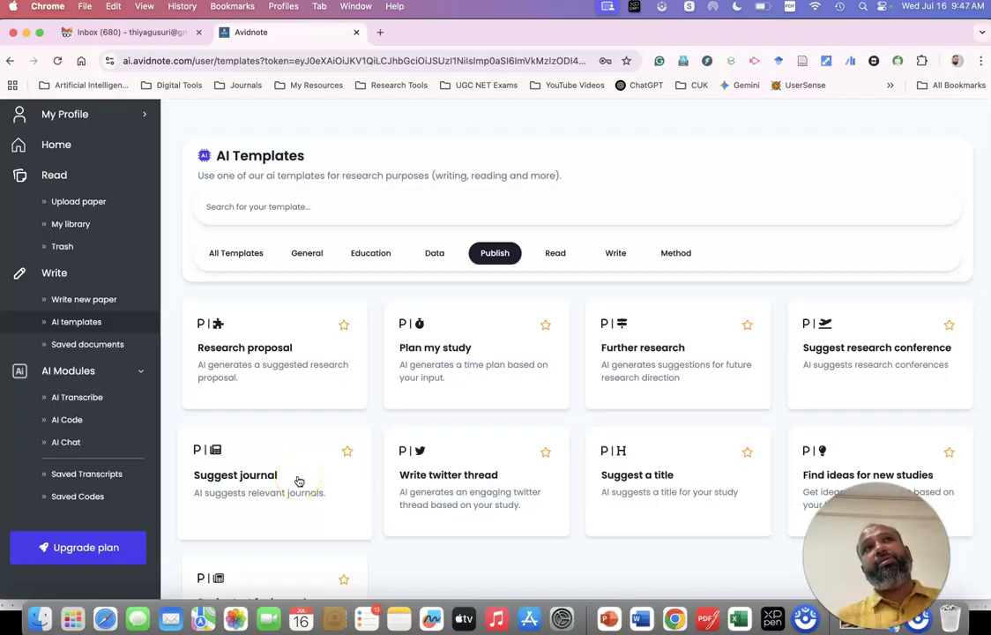
Scroll through the Publish templates, then filter to Read (Proofread this, Explain this, Summarize text).
{"action": "scroll", "coordinate": [298, 481], "scroll_direction": "down", "scroll_amount": 1}
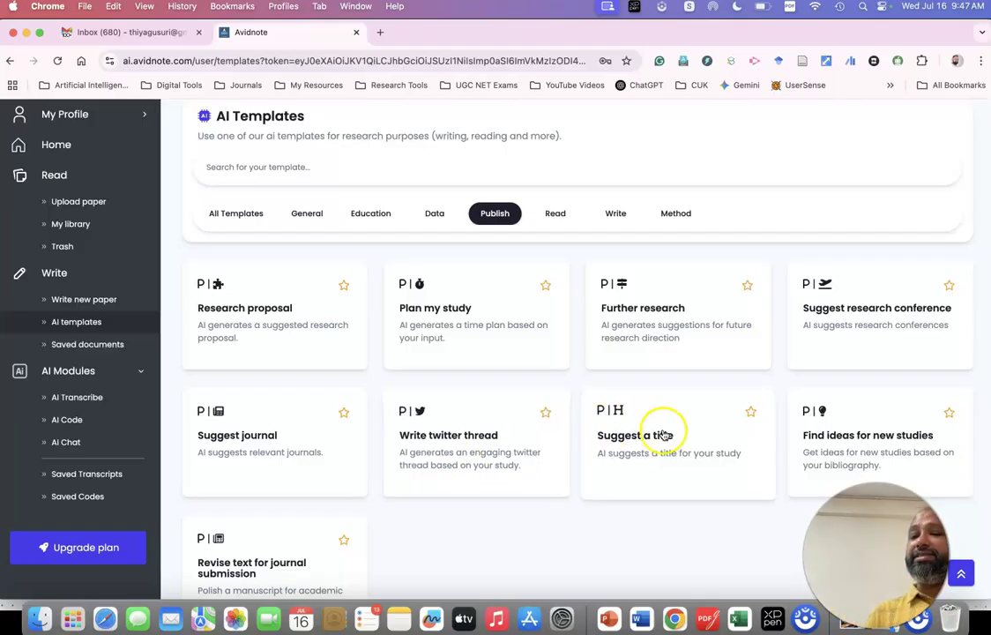
{"action": "scroll", "coordinate": [660, 430], "scroll_direction": "down", "scroll_amount": 1}
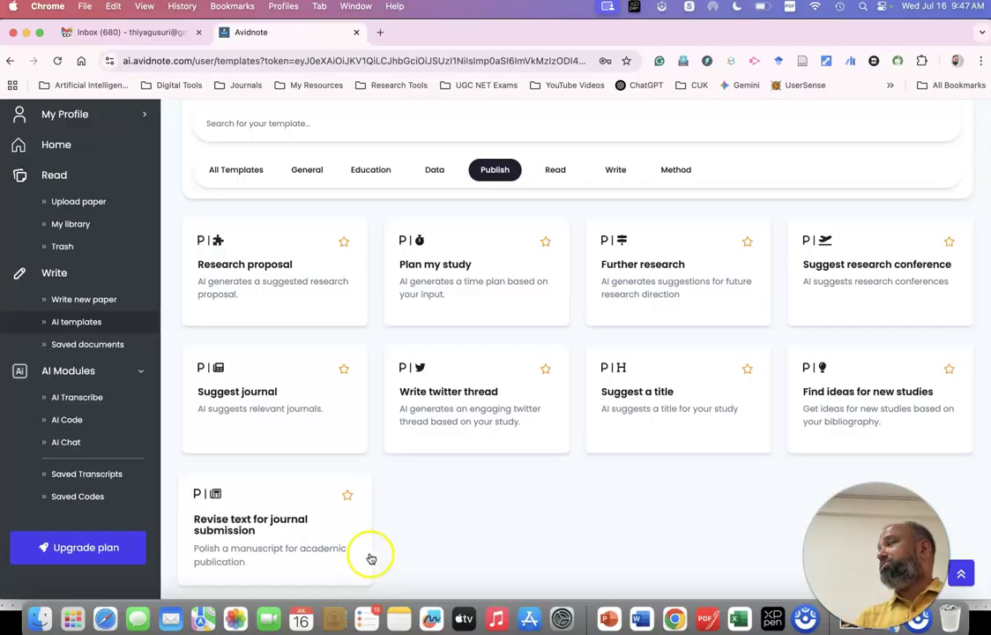
{"action": "scroll", "coordinate": [371, 555], "scroll_direction": "up", "scroll_amount": 1}
{"action": "scroll", "coordinate": [371, 560], "scroll_direction": "up", "scroll_amount": 1}
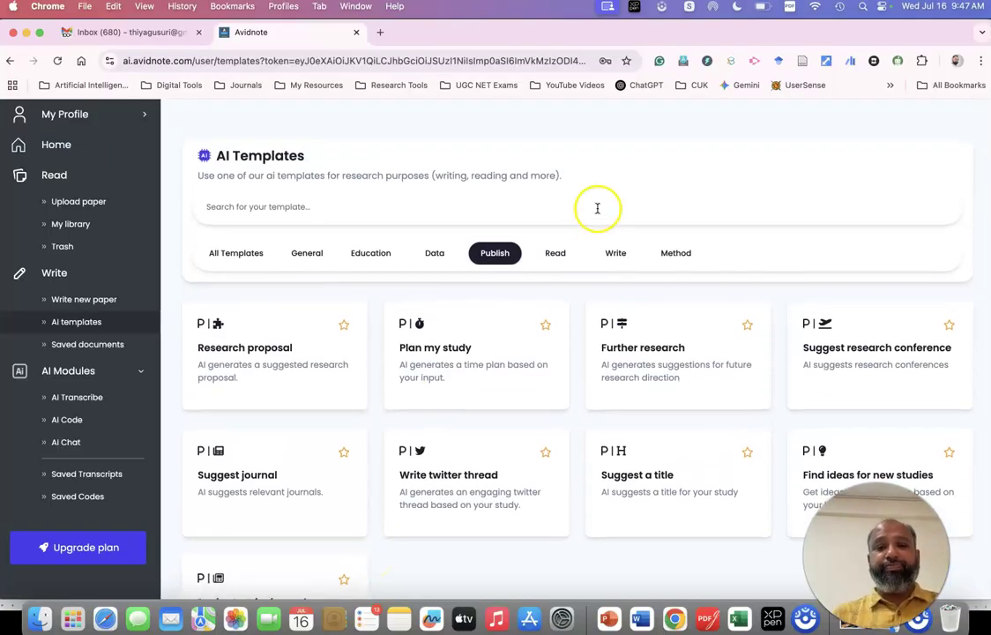
{"action": "left_click", "coordinate": [554, 255]}
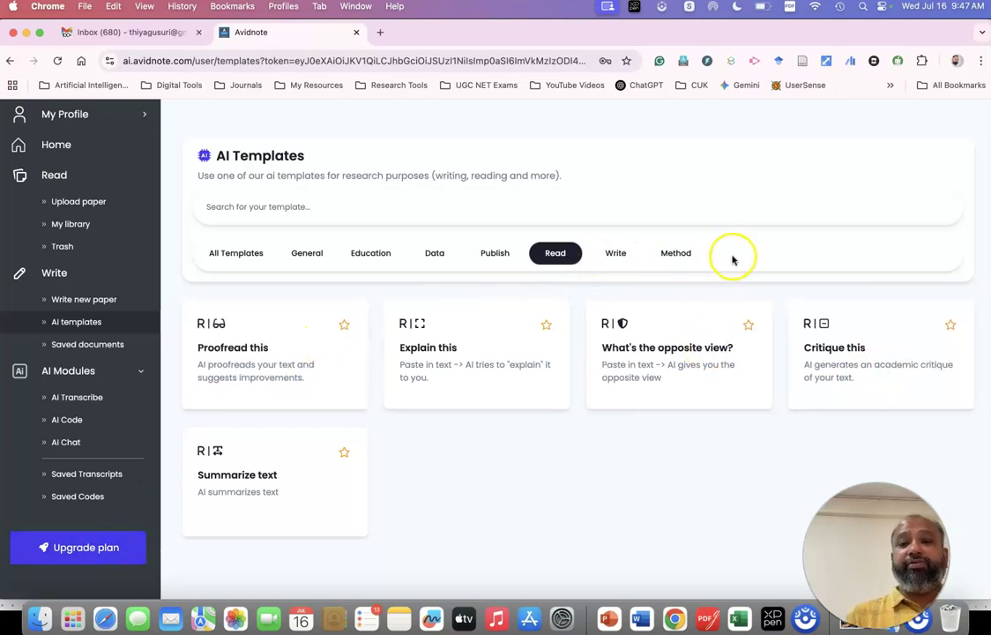
Review the Write and Method templates, then open Suggest survey questions from the Data category.
{"action": "left_click", "coordinate": [617, 255]}
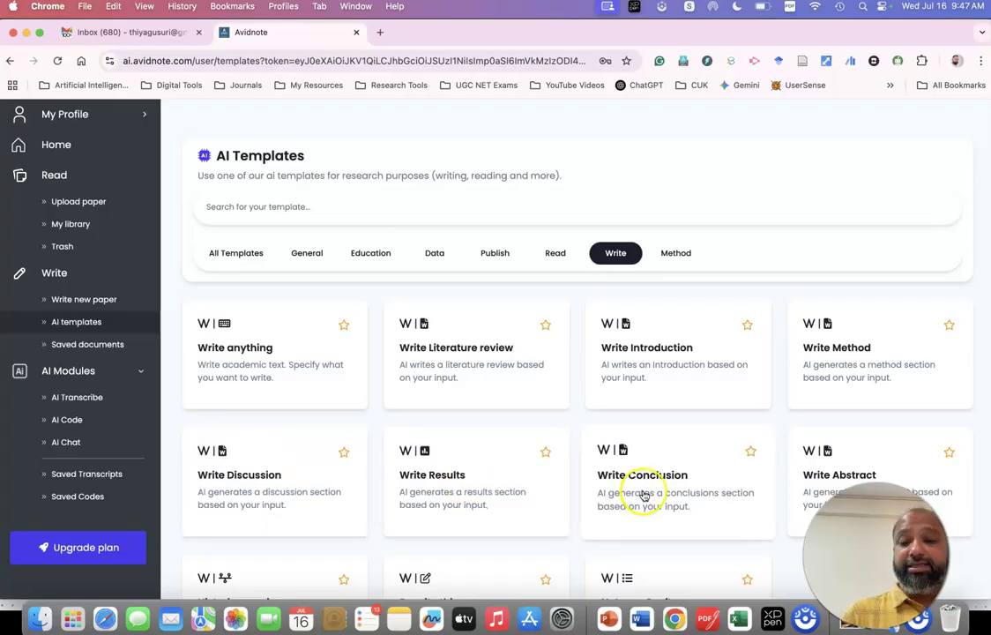
{"action": "scroll", "coordinate": [643, 495], "scroll_direction": "down", "scroll_amount": 2}
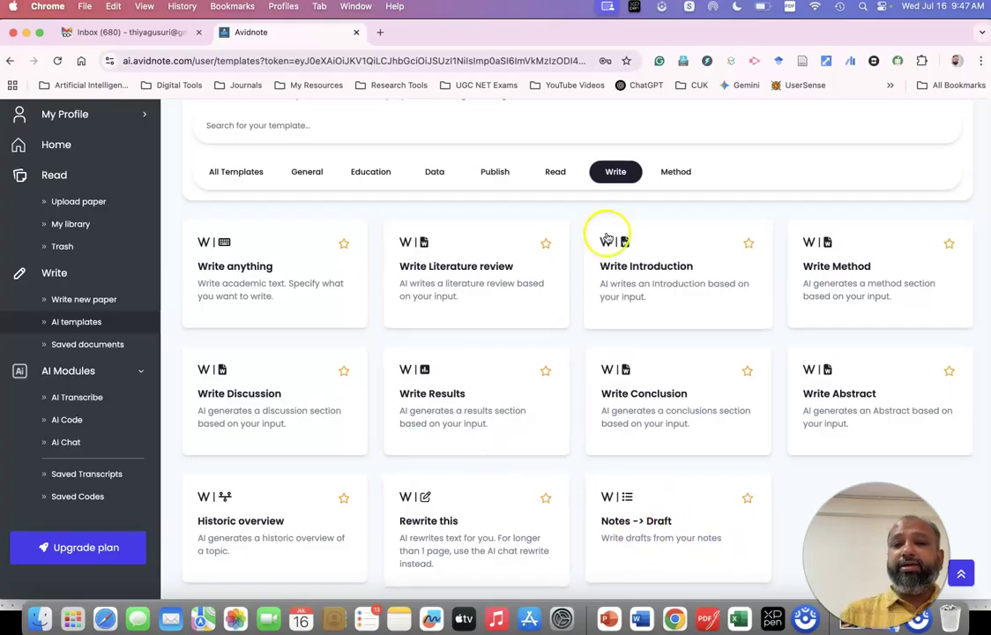
{"action": "left_click", "coordinate": [674, 171]}
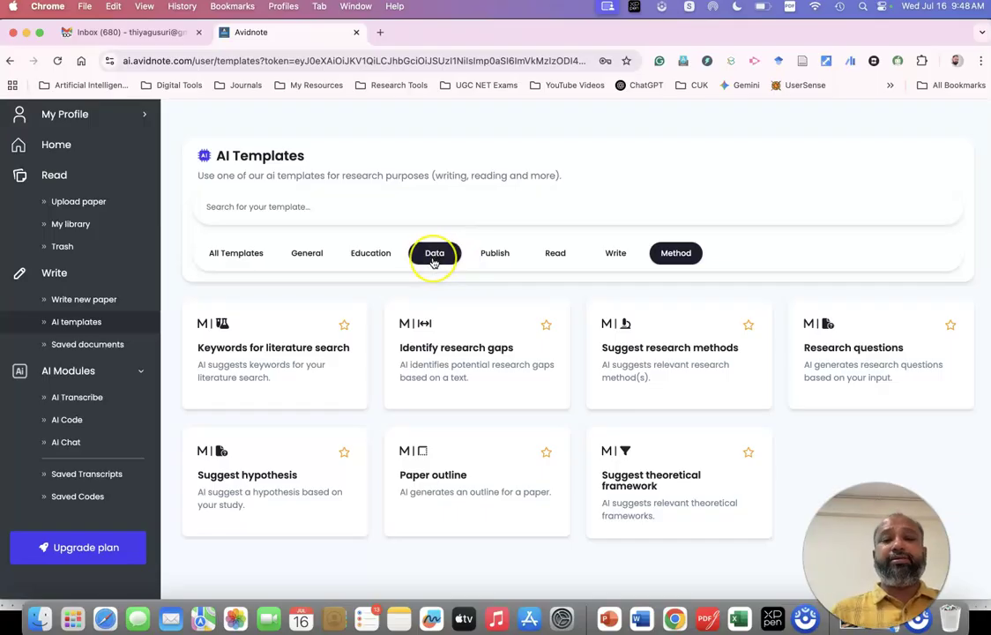
{"action": "left_click", "coordinate": [433, 256]}
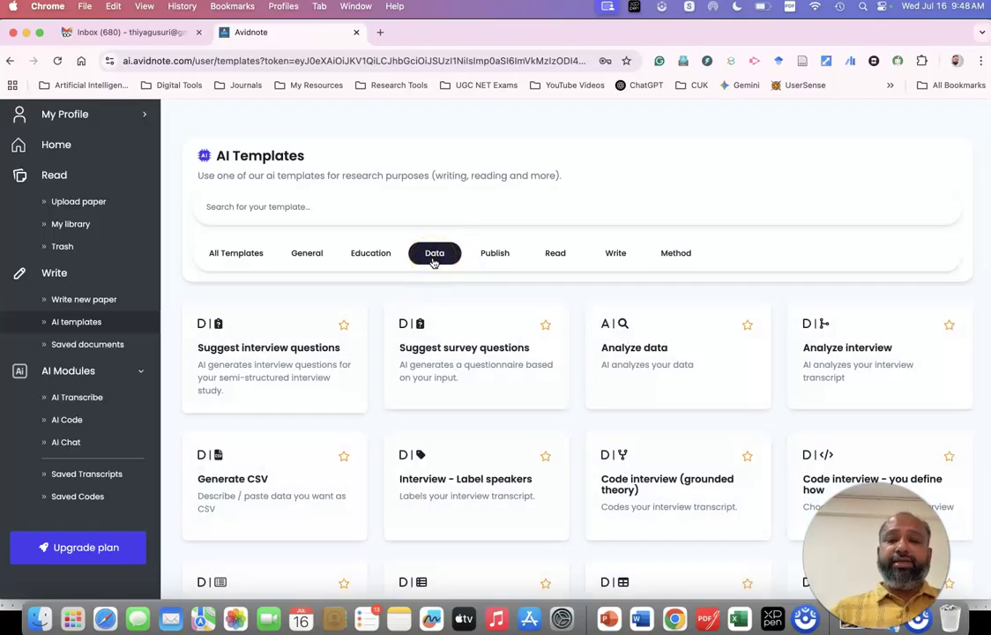
{"action": "left_click", "coordinate": [472, 379]}
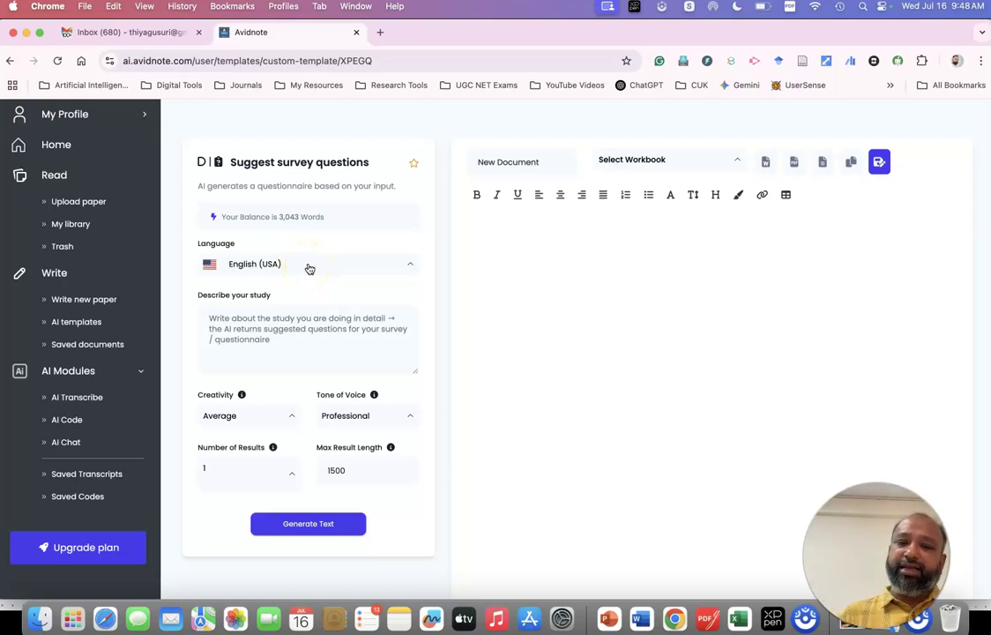
Describe the study as 'Attitude scale on AI-Powered research - Phd Scholar' and generate survey questions.
{"action": "left_click", "coordinate": [266, 356]}
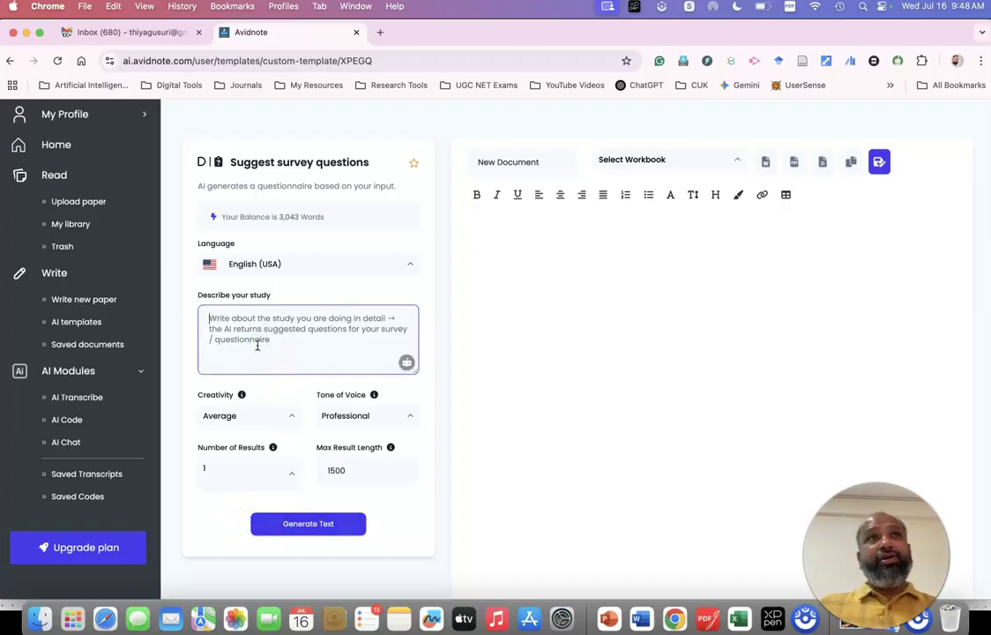
{"action": "type", "text": "Attitude "}
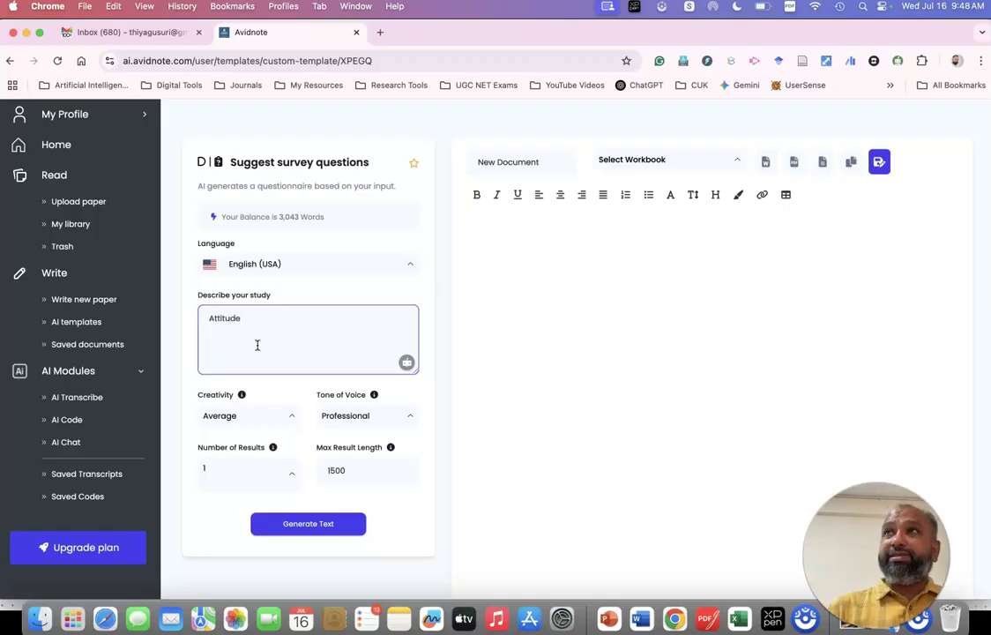
{"action": "type", "text": "scale o"}
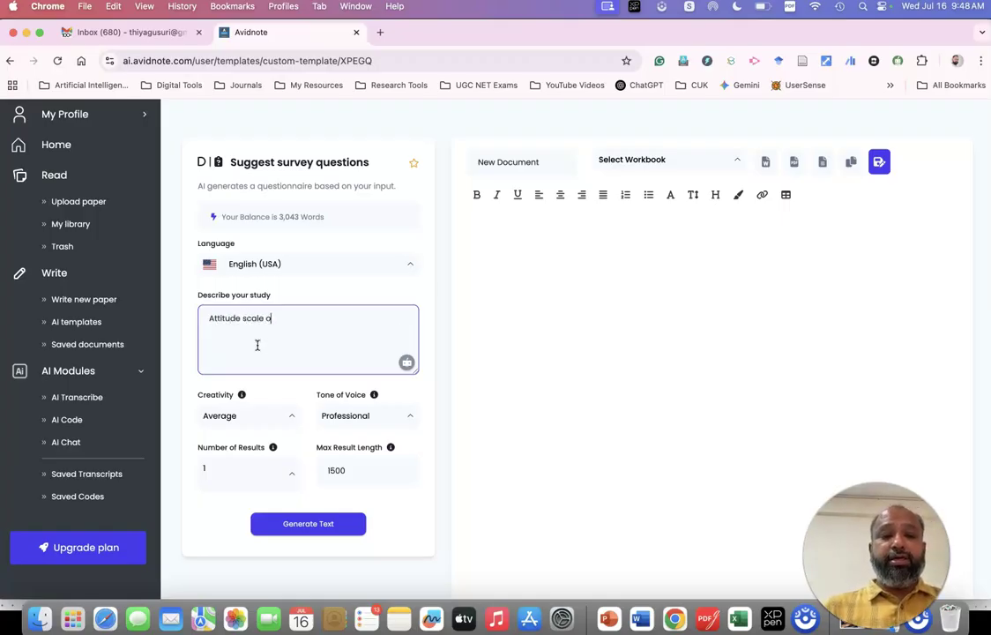
{"action": "type", "text": "n A-powere"}
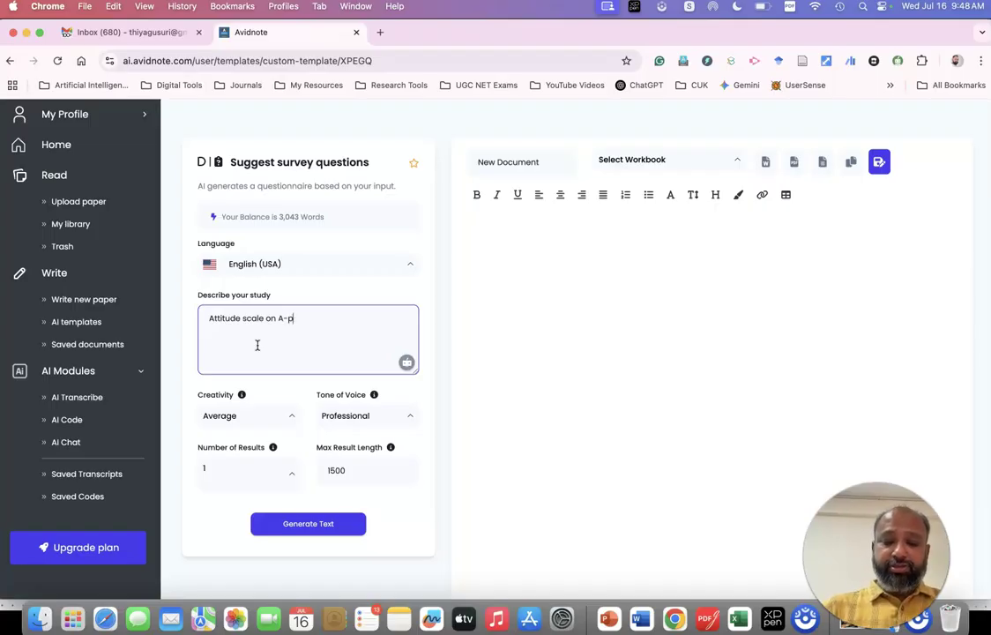
{"action": "key", "text": "BackSpace"}
{"action": "key", "text": "BackSpace"}
{"action": "key", "text": "BackSpace"}
{"action": "key", "text": "BackSpace"}
{"action": "key", "text": "BackSpace"}
{"action": "key", "text": "BackSpace"}
{"action": "key", "text": "BackSpace"}
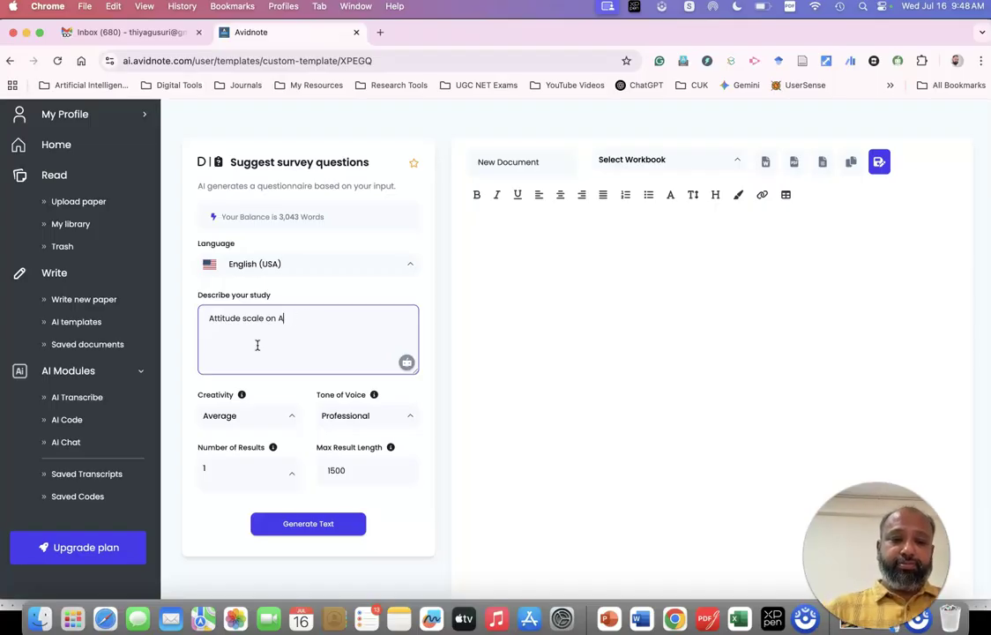
{"action": "type", "text": "I-Powe"}
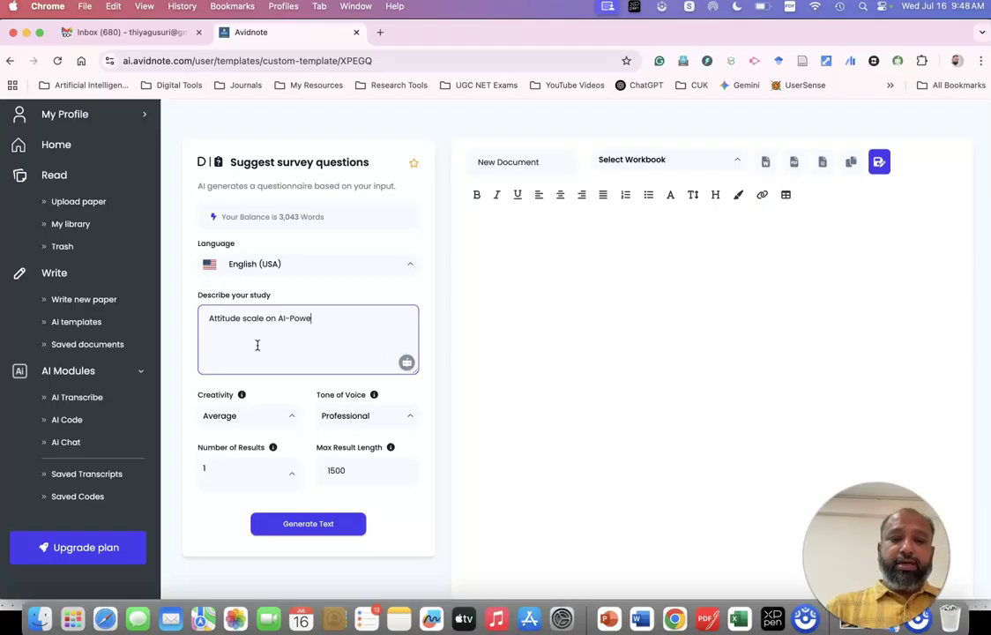
{"action": "type", "text": "red resea"}
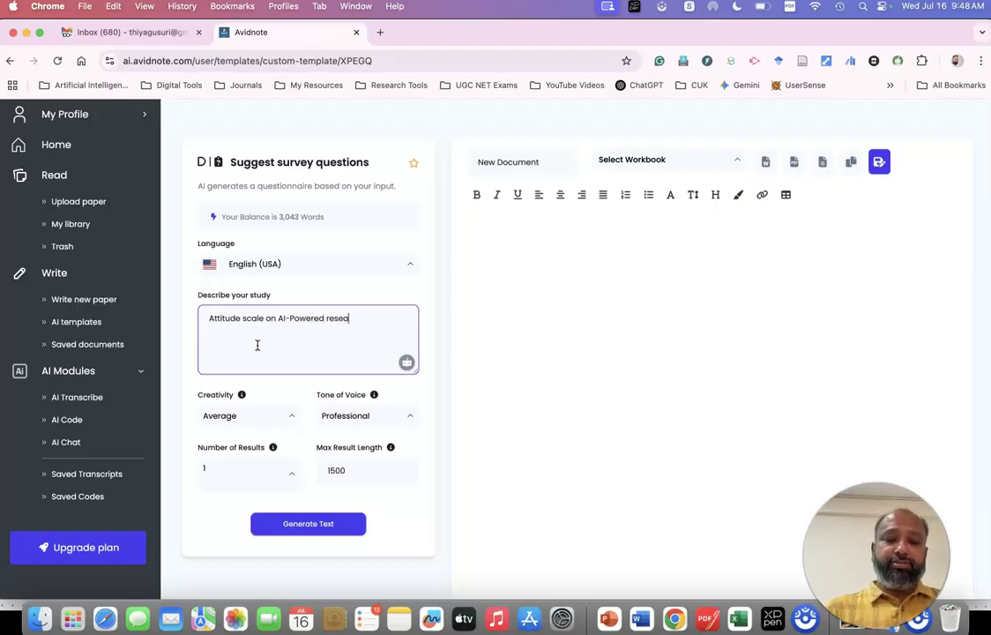
{"action": "type", "text": "rch"}
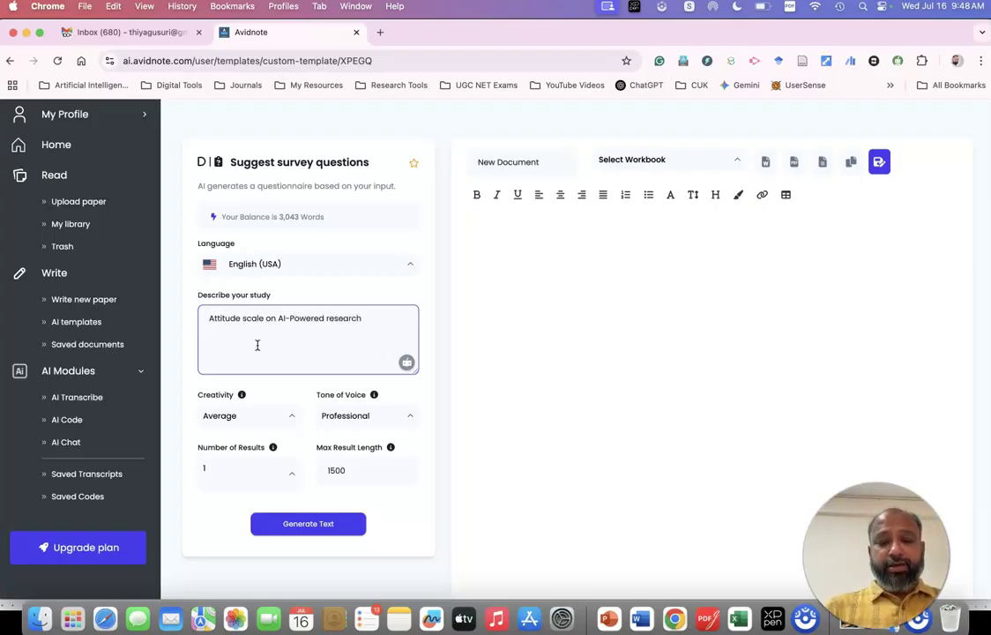
{"action": "type", "text": " -"}
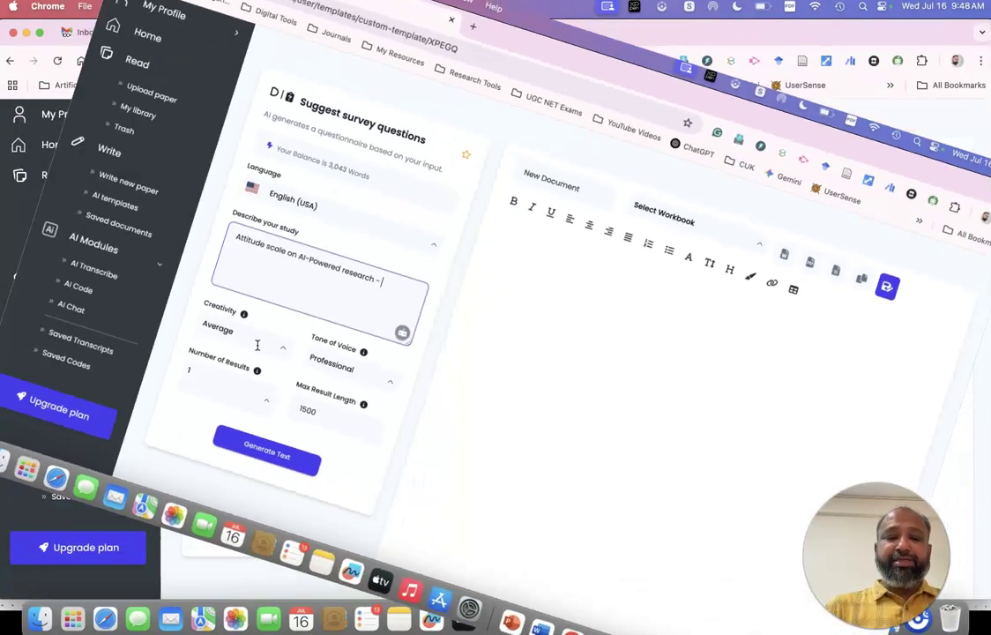
{"action": "type", "text": "Phd Scholar"}
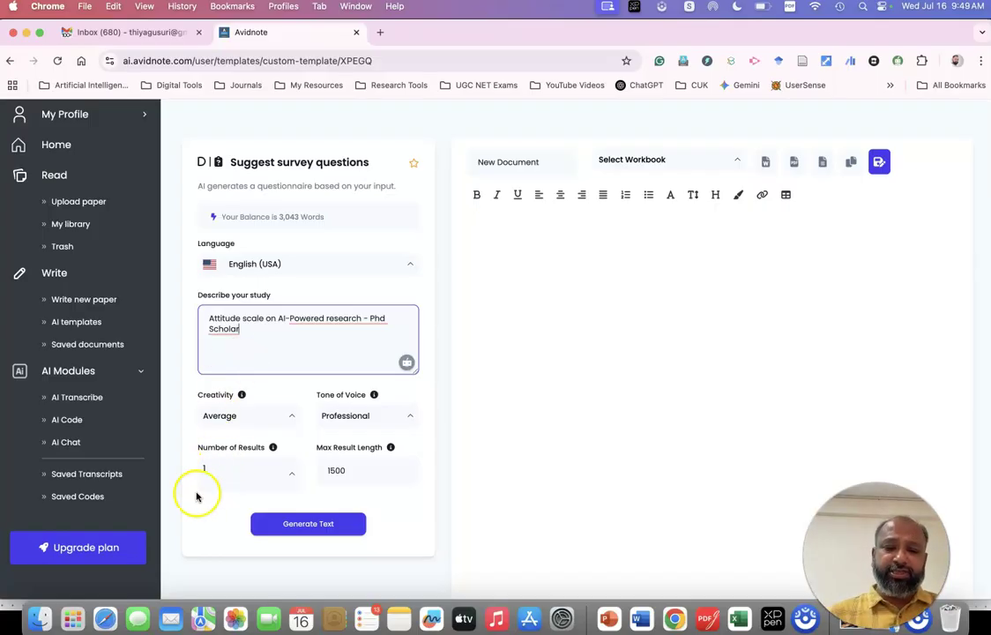
{"action": "left_click", "coordinate": [323, 530]}
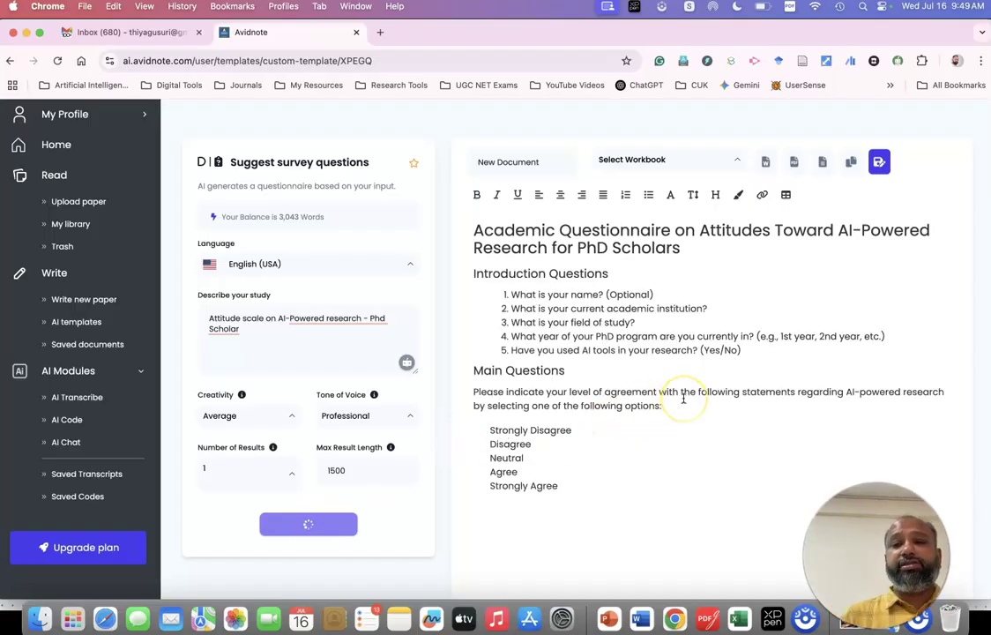
Review the generated PhD-scholar questionnaire, select the start of statement 1 and bring up its AI actions.
{"action": "scroll", "coordinate": [683, 399], "scroll_direction": "down", "scroll_amount": 2}
{"action": "scroll", "coordinate": [597, 306], "scroll_direction": "down", "scroll_amount": 3}
{"action": "scroll", "coordinate": [598, 306], "scroll_direction": "up", "scroll_amount": 2}
{"action": "scroll", "coordinate": [598, 306], "scroll_direction": "up", "scroll_amount": 2}
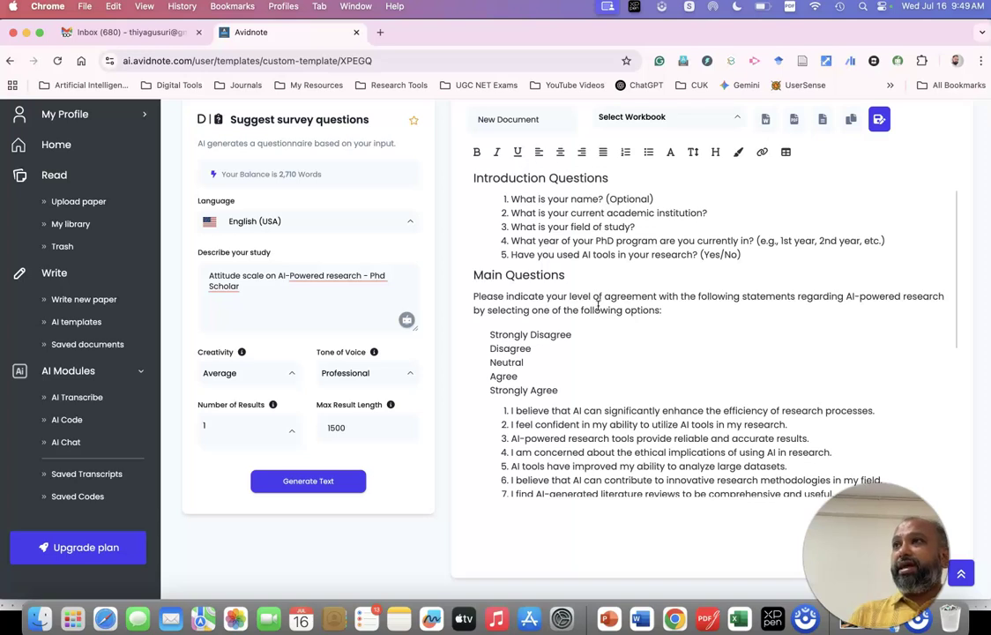
{"action": "scroll", "coordinate": [598, 305], "scroll_direction": "down", "scroll_amount": 7}
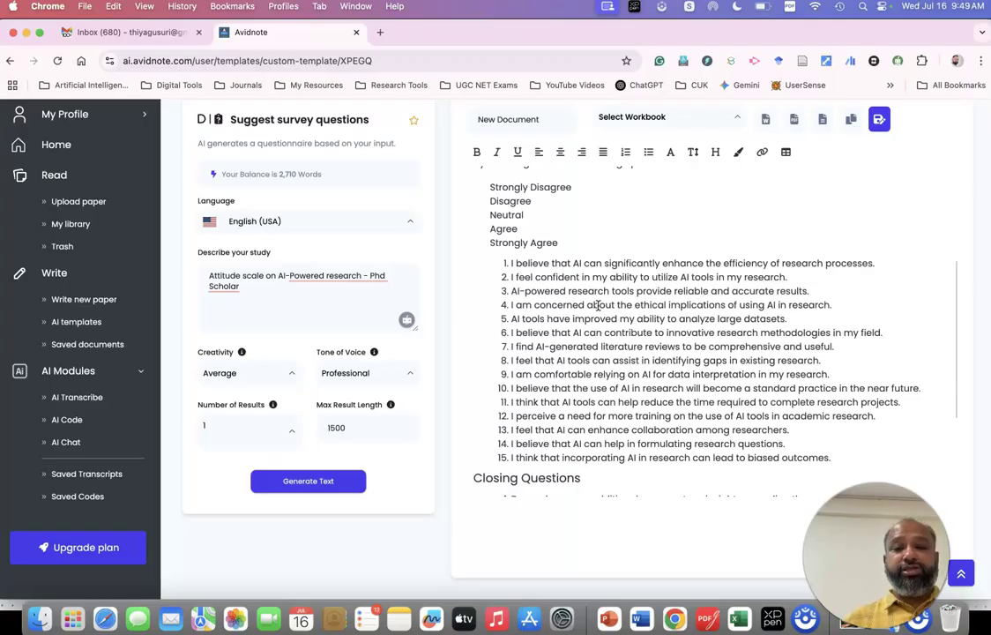
{"action": "left_click_drag", "start_coordinate": [514, 263], "coordinate": [680, 263]}
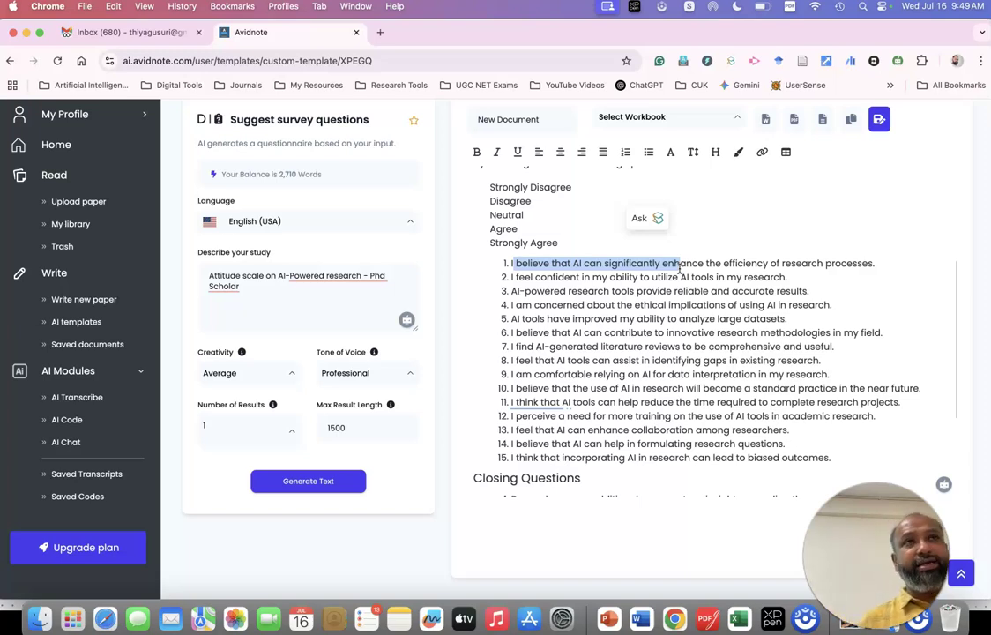
{"action": "scroll", "coordinate": [679, 269], "scroll_direction": "up", "scroll_amount": 3}
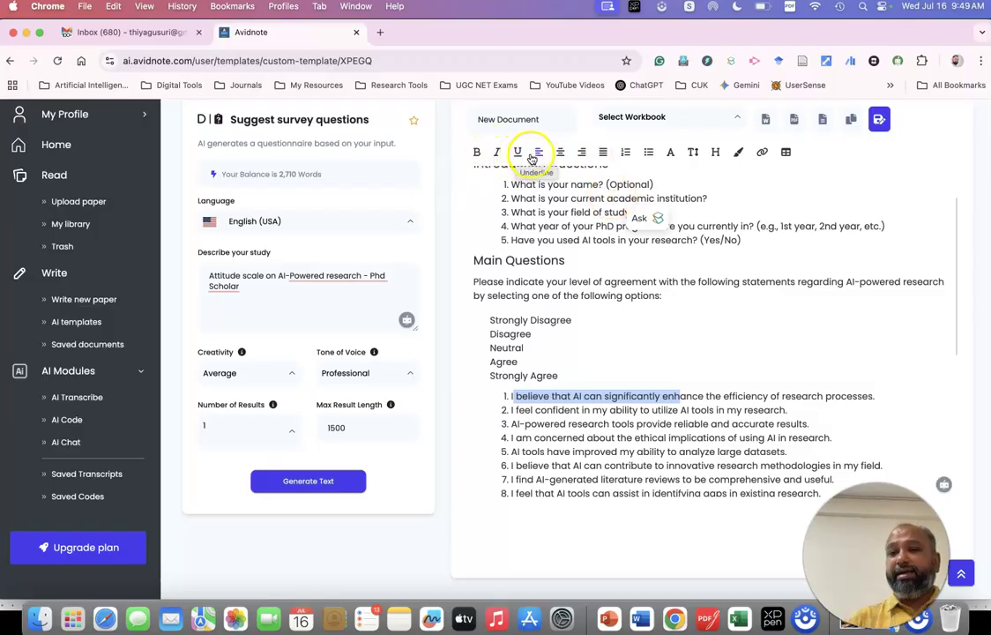
{"action": "left_click", "coordinate": [662, 217]}
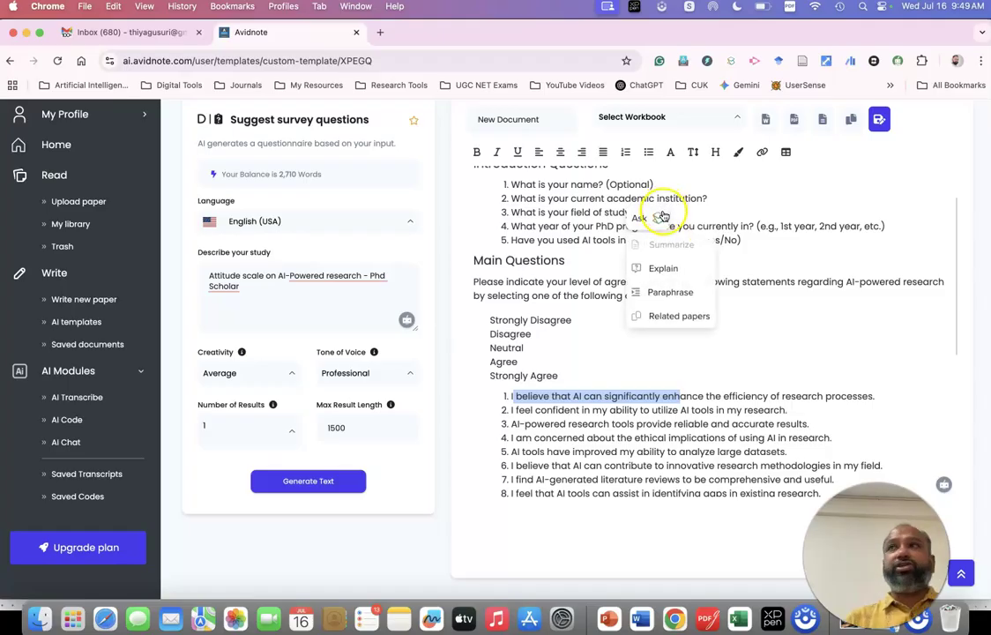
{"action": "scroll", "coordinate": [663, 218], "scroll_direction": "up", "scroll_amount": 2}
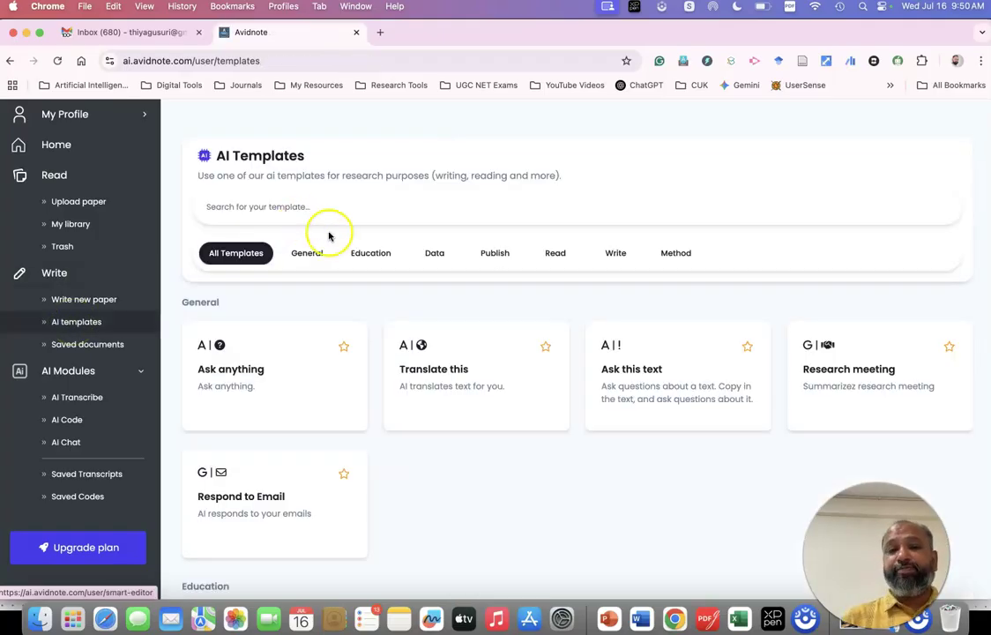
Back in the template list, go through the Data filter to the Publish templates.
{"action": "left_click", "coordinate": [441, 258]}
{"action": "left_click", "coordinate": [588, 367]}
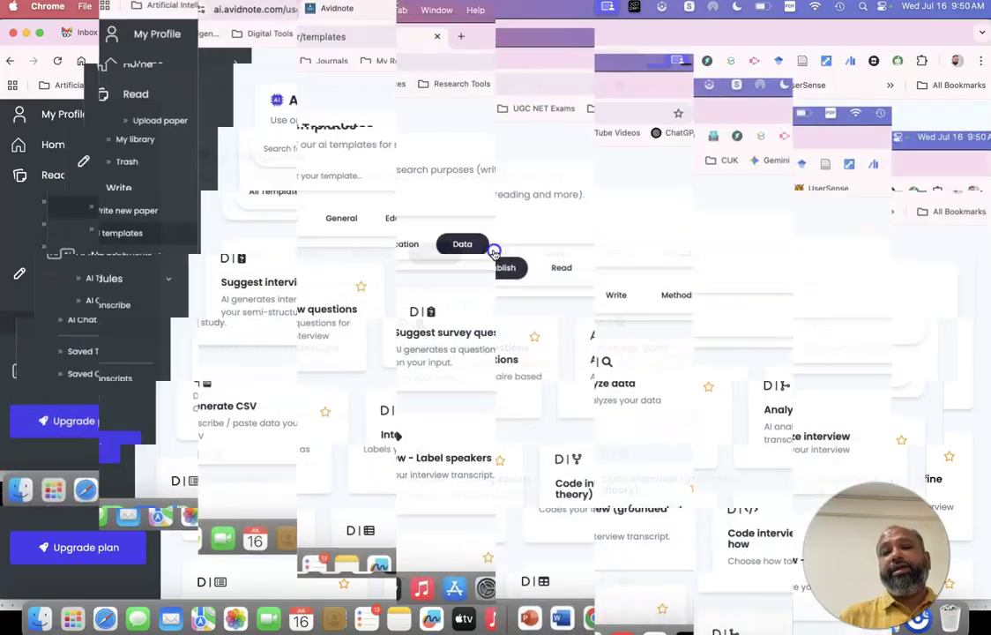
{"action": "left_click", "coordinate": [495, 253]}
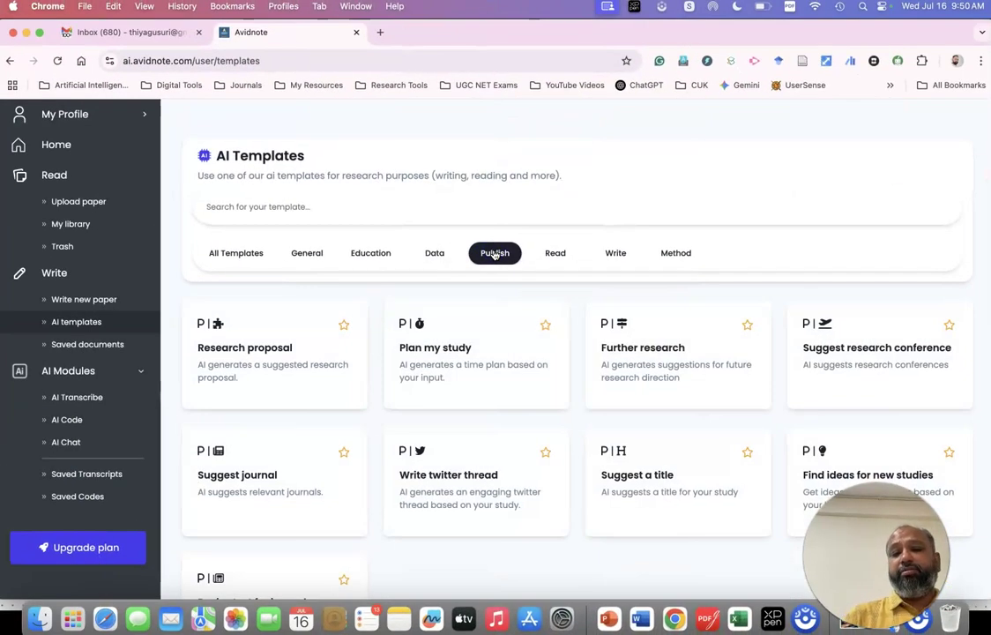
{"action": "left_click", "coordinate": [281, 381]}
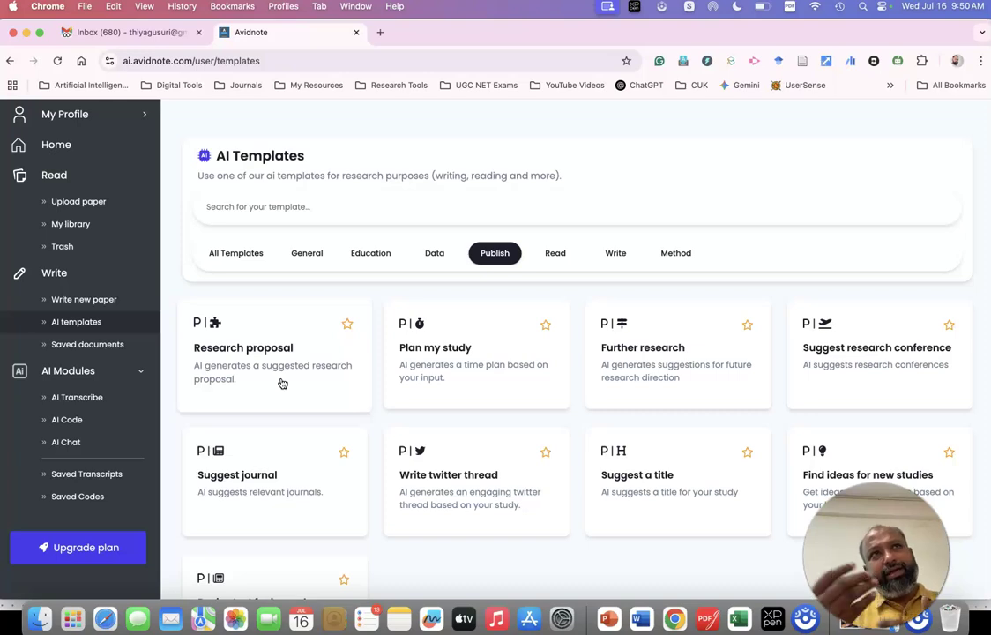
Generate a Research proposal for 'Effectiveness of flipped classroom strategies on enhancing the mathematical achievement of 9th standard students'.
{"action": "left_click", "coordinate": [281, 381]}
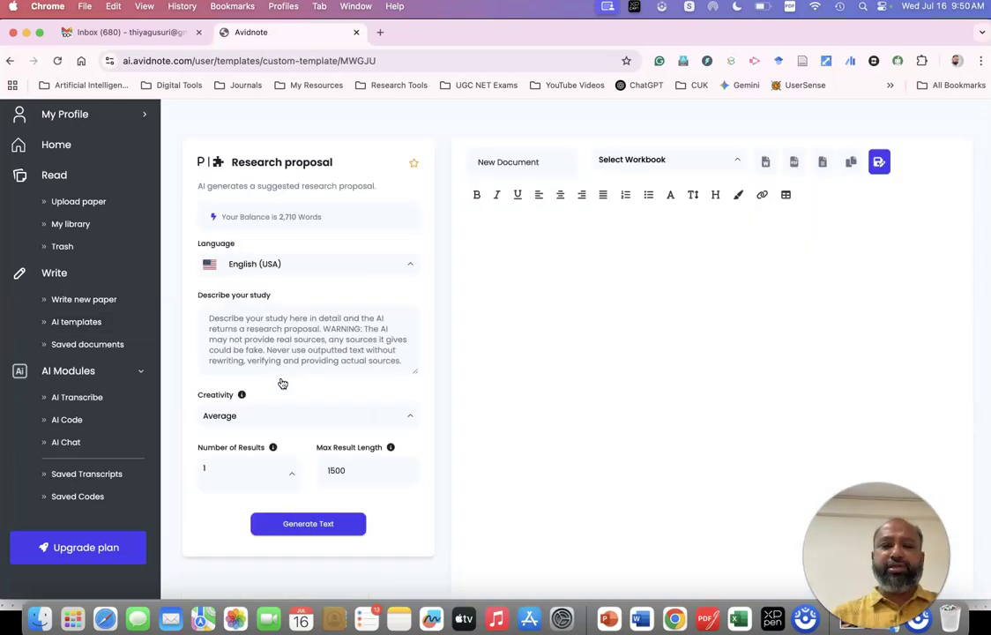
{"action": "left_click", "coordinate": [239, 313]}
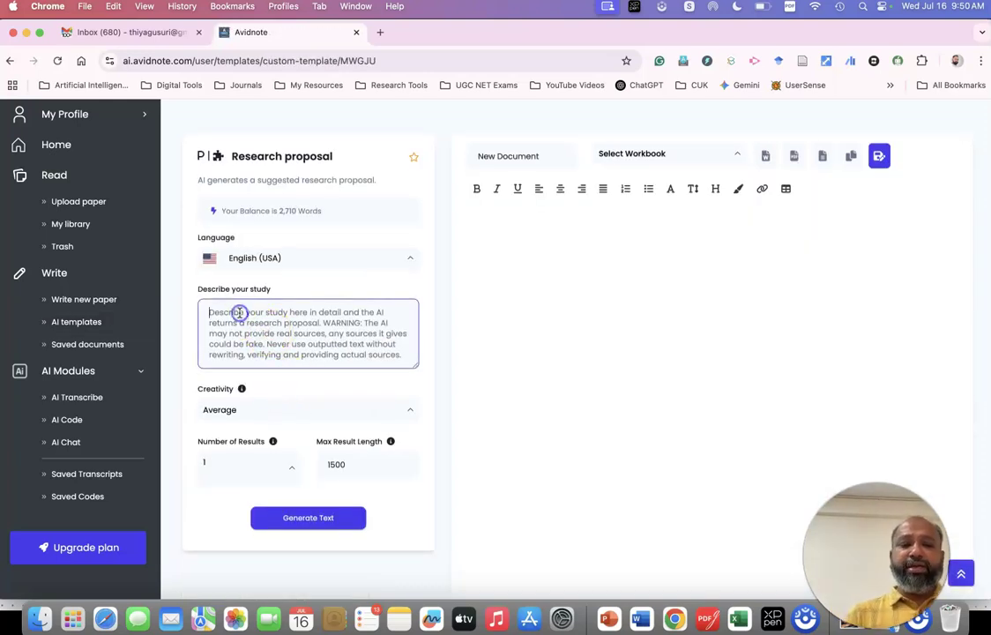
{"action": "type", "text": "Effectiveness o"}
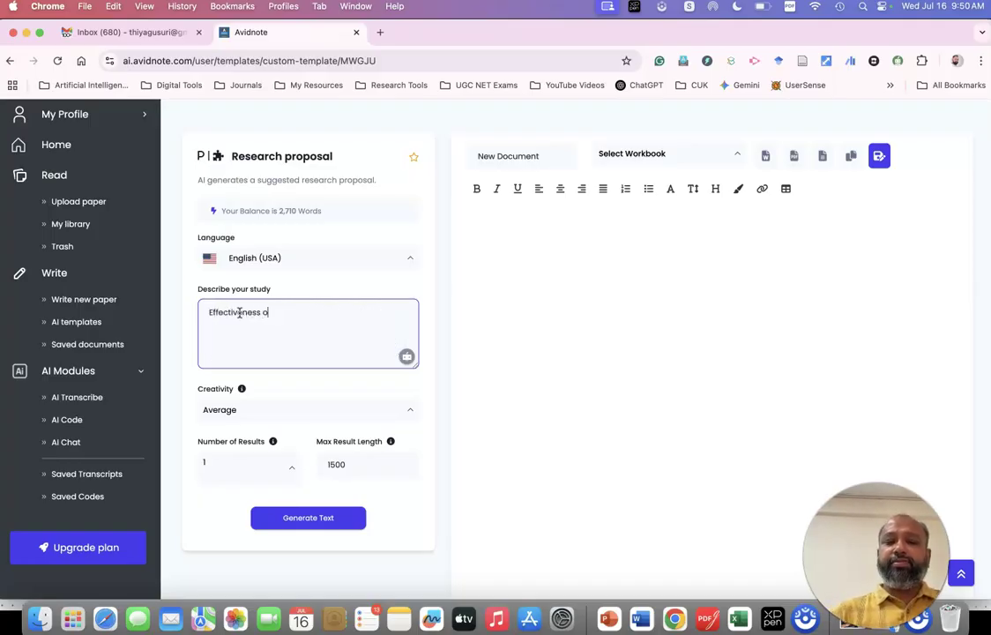
{"action": "type", "text": "f flipped "}
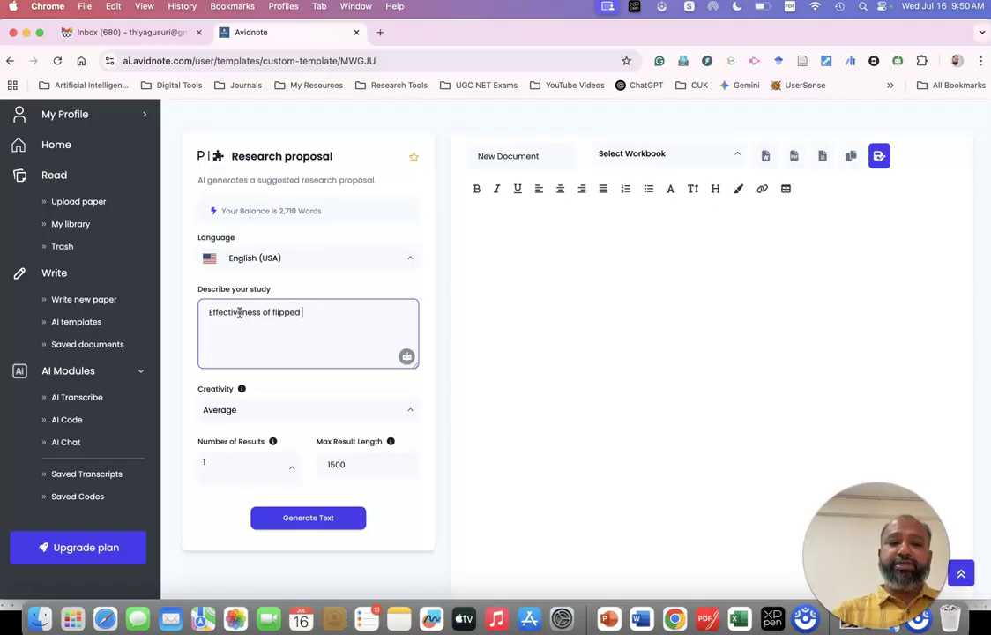
{"action": "type", "text": "classroom str"}
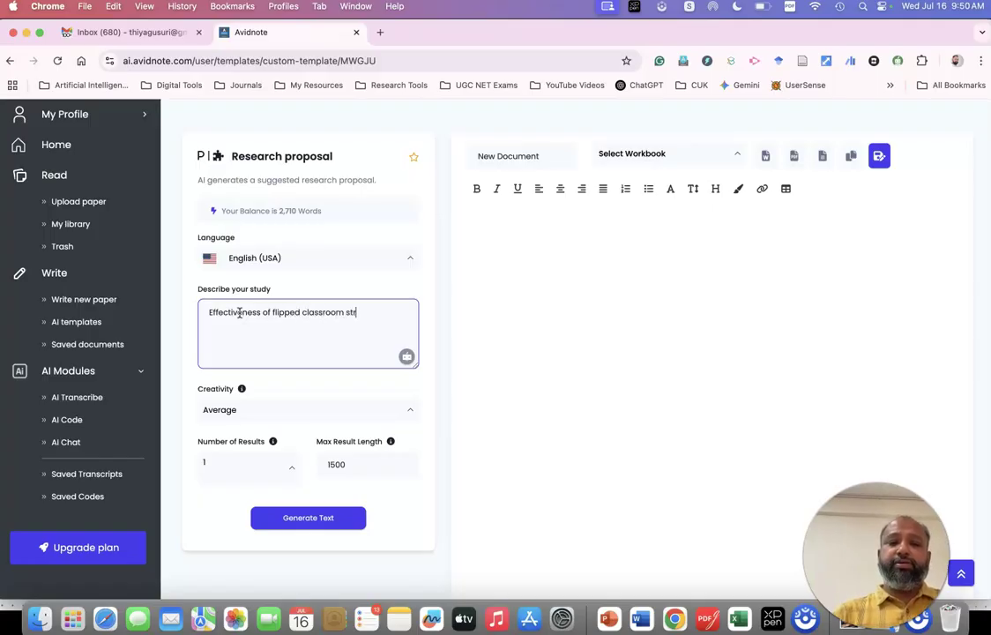
{"action": "type", "text": "ategies on eh"}
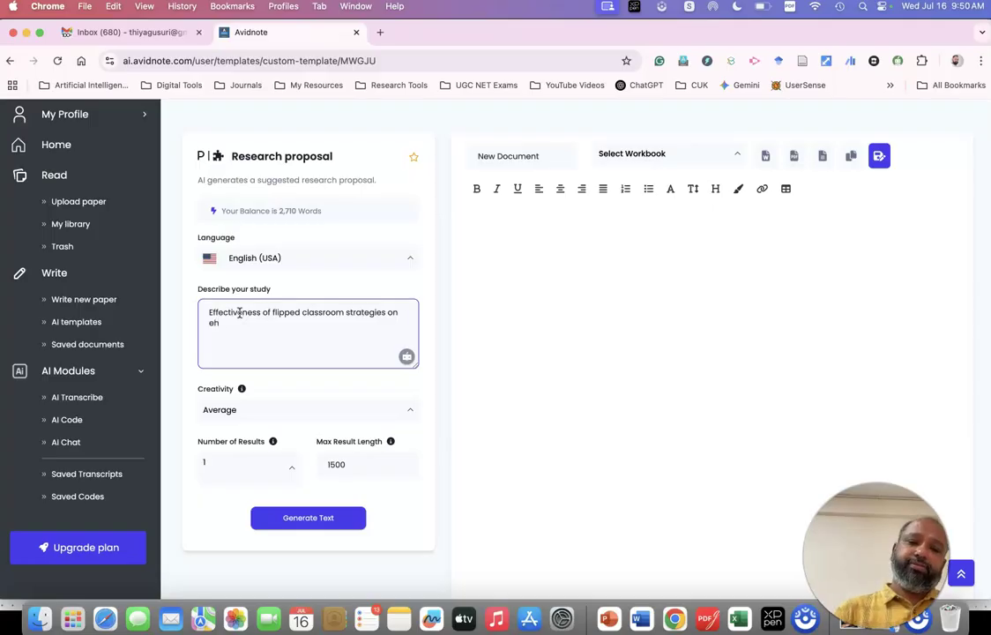
{"action": "key", "text": "BackSpace"}
{"action": "type", "text": "nhancing the "}
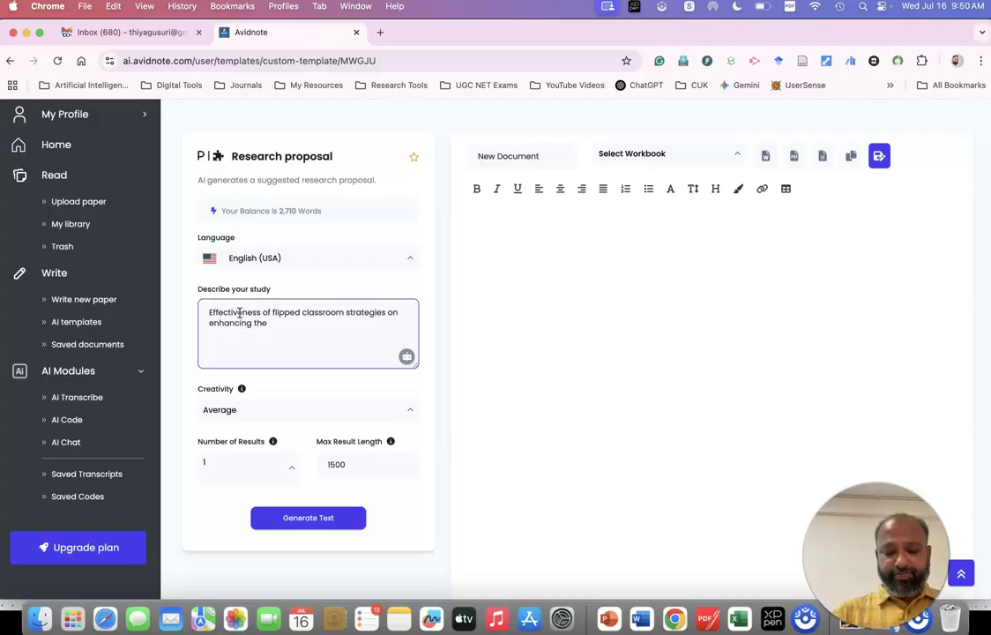
{"action": "type", "text": "mathemati"}
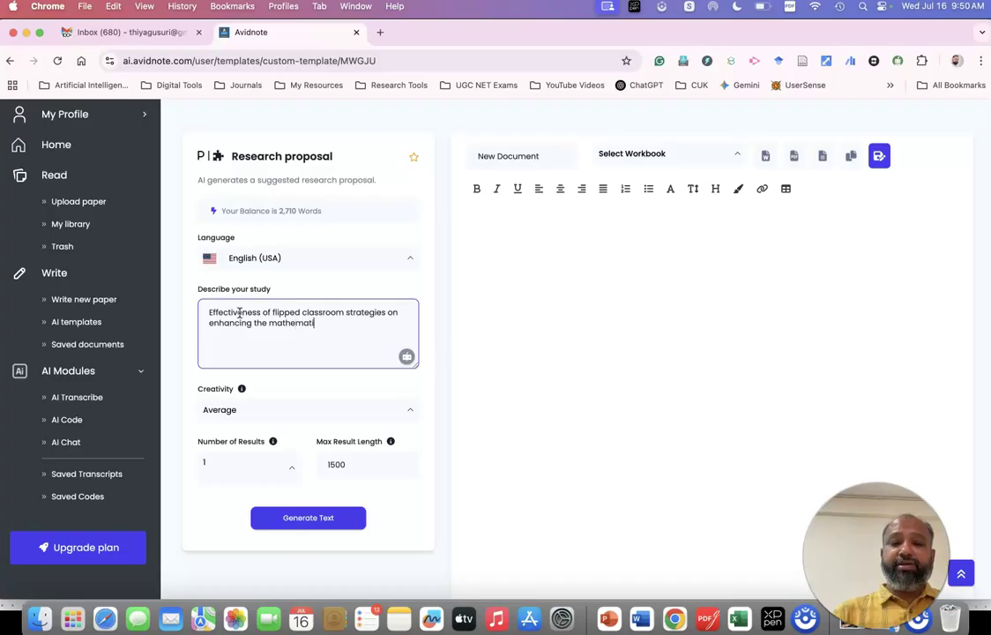
{"action": "type", "text": "cal achievement of 9th standard students"}
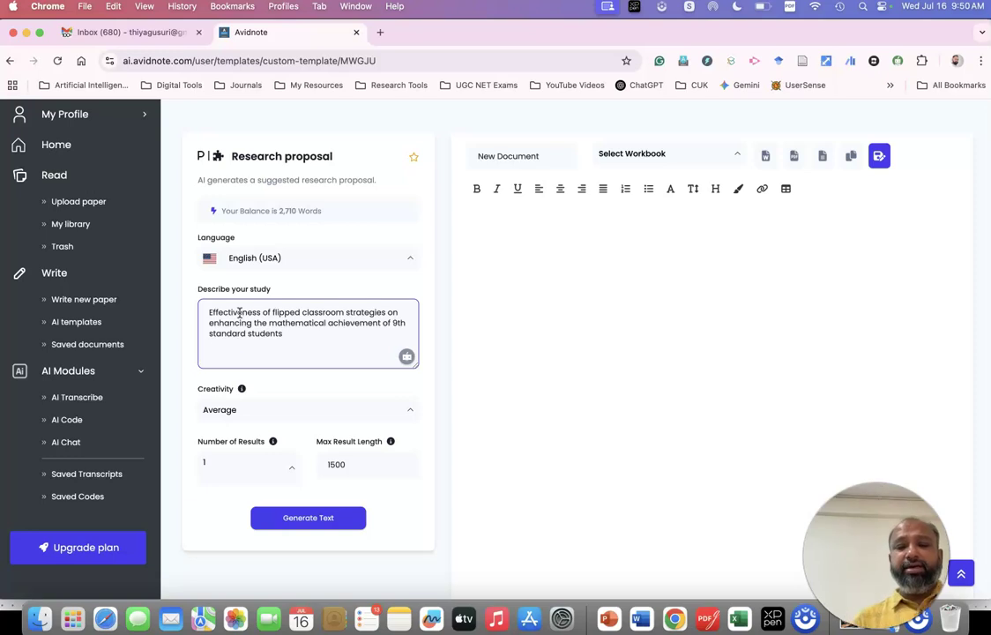
{"action": "left_click", "coordinate": [319, 524]}
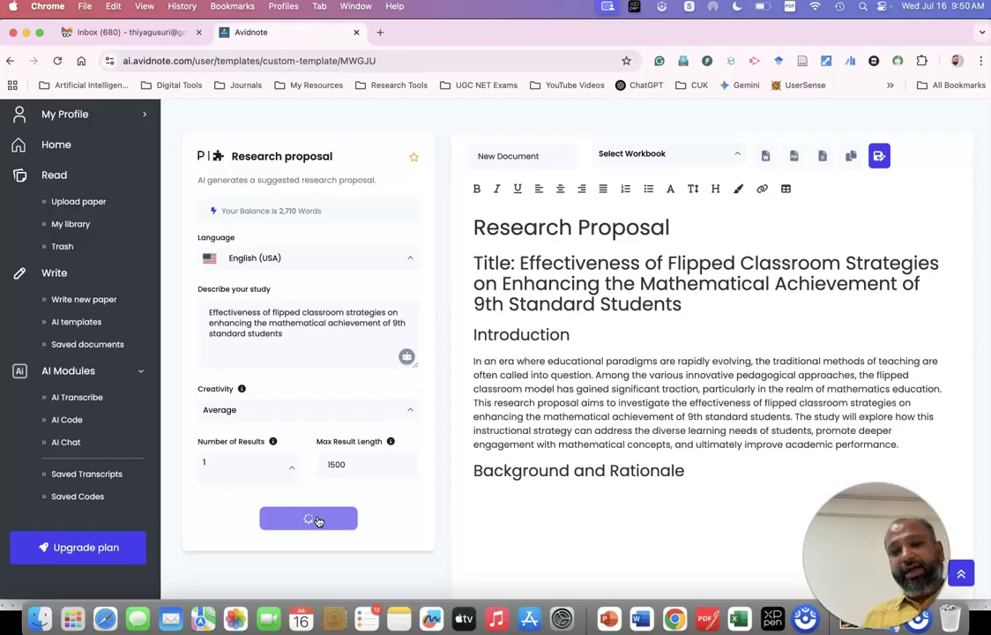
Scroll through the proposal as its Objectives, Research Questions and Methodology sections appear.
{"action": "scroll", "coordinate": [580, 439], "scroll_direction": "down", "scroll_amount": 1}
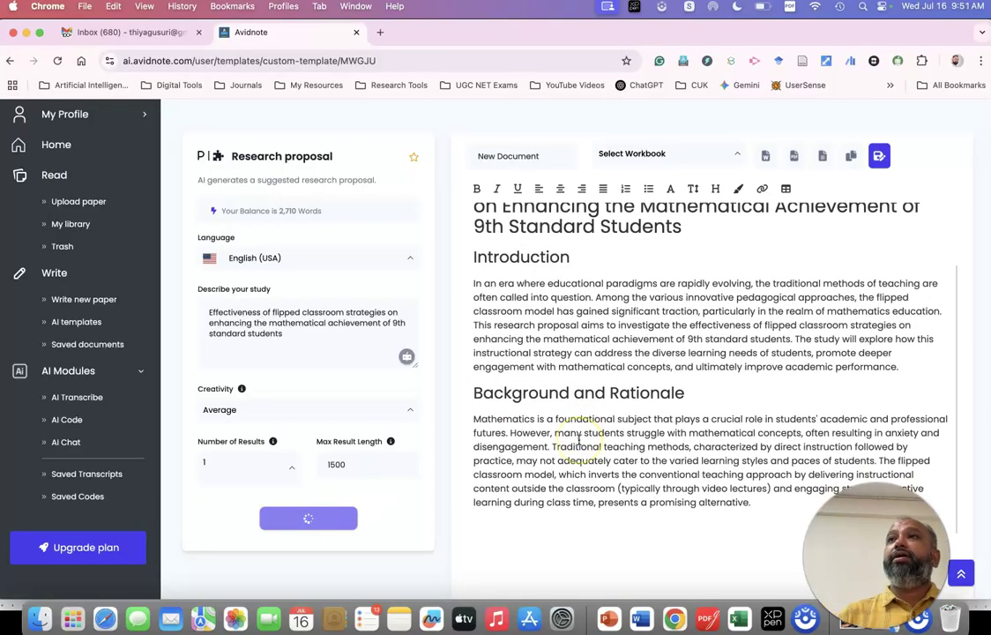
{"action": "scroll", "coordinate": [580, 439], "scroll_direction": "down", "scroll_amount": 6}
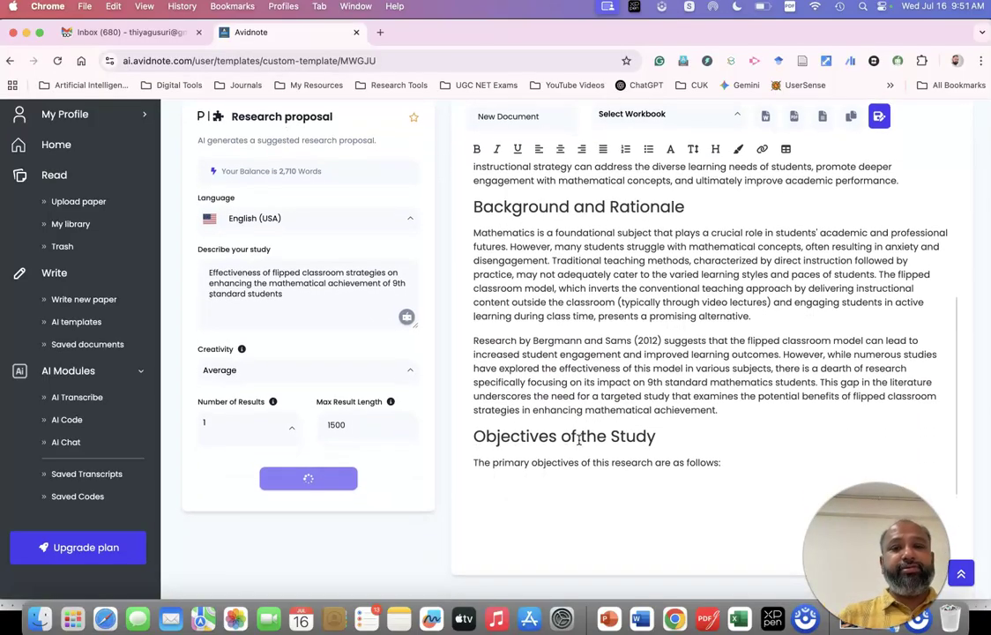
{"action": "scroll", "coordinate": [580, 439], "scroll_direction": "down", "scroll_amount": 3}
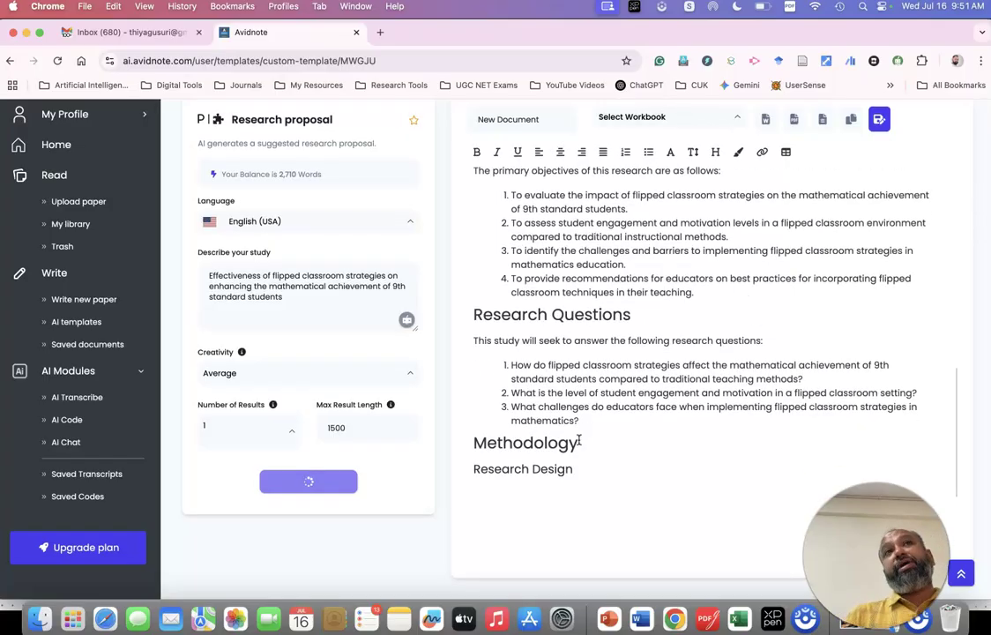
{"action": "scroll", "coordinate": [580, 439], "scroll_direction": "down", "scroll_amount": 4}
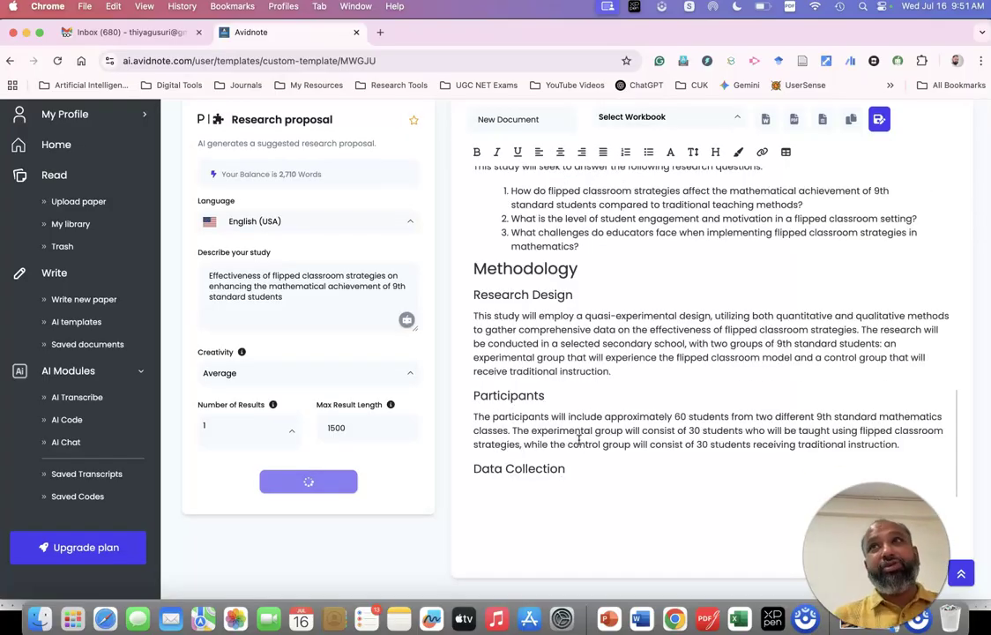
{"action": "scroll", "coordinate": [579, 439], "scroll_direction": "down", "scroll_amount": 3}
{"action": "scroll", "coordinate": [585, 411], "scroll_direction": "up", "scroll_amount": 5}
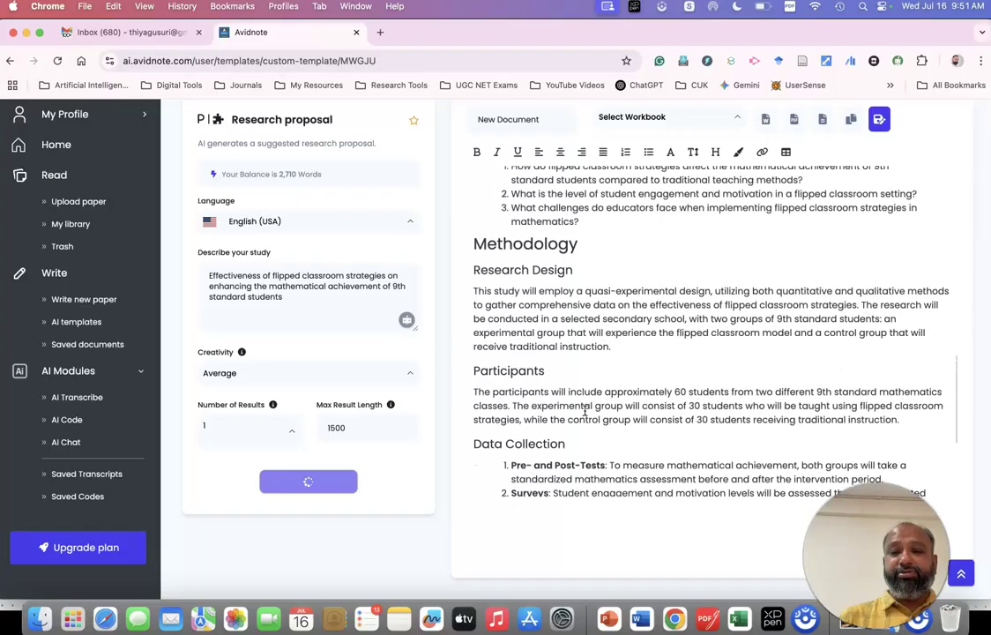
{"action": "scroll", "coordinate": [584, 411], "scroll_direction": "up", "scroll_amount": 5}
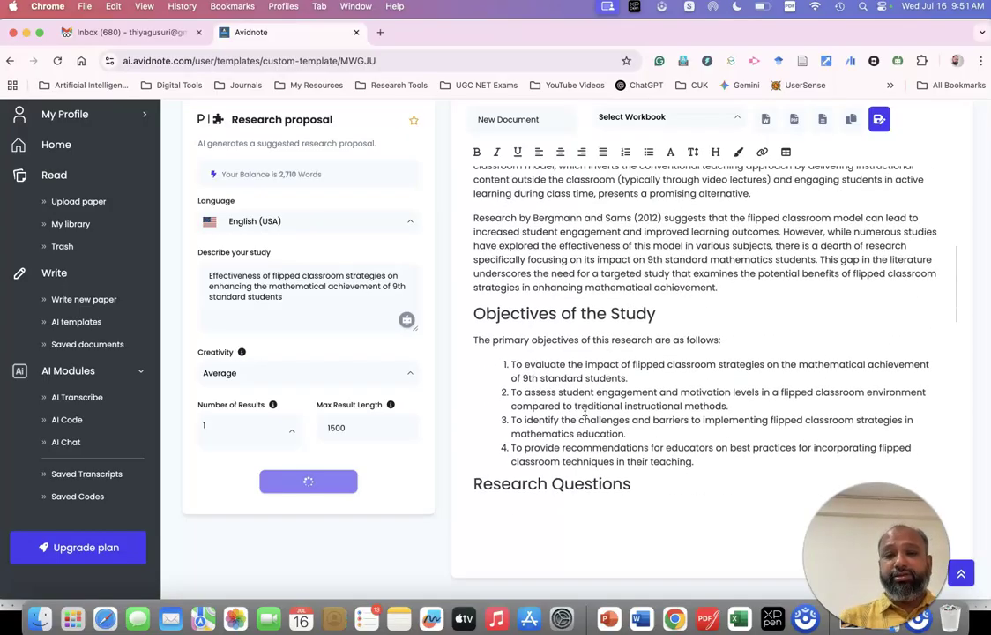
{"action": "scroll", "coordinate": [585, 411], "scroll_direction": "down", "scroll_amount": 2}
{"action": "scroll", "coordinate": [584, 411], "scroll_direction": "down", "scroll_amount": 5}
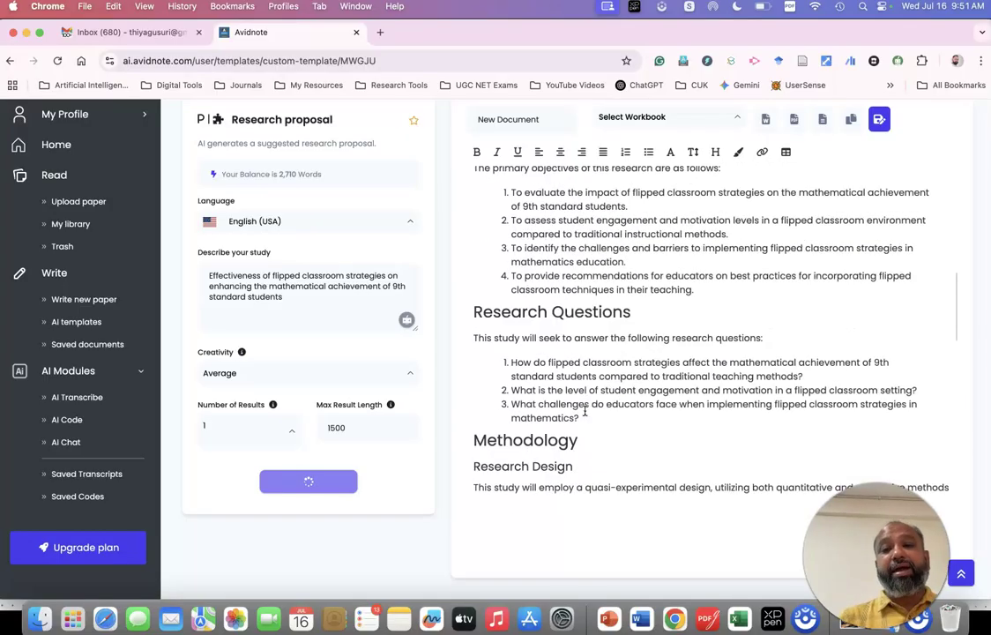
{"action": "scroll", "coordinate": [585, 411], "scroll_direction": "down", "scroll_amount": 2}
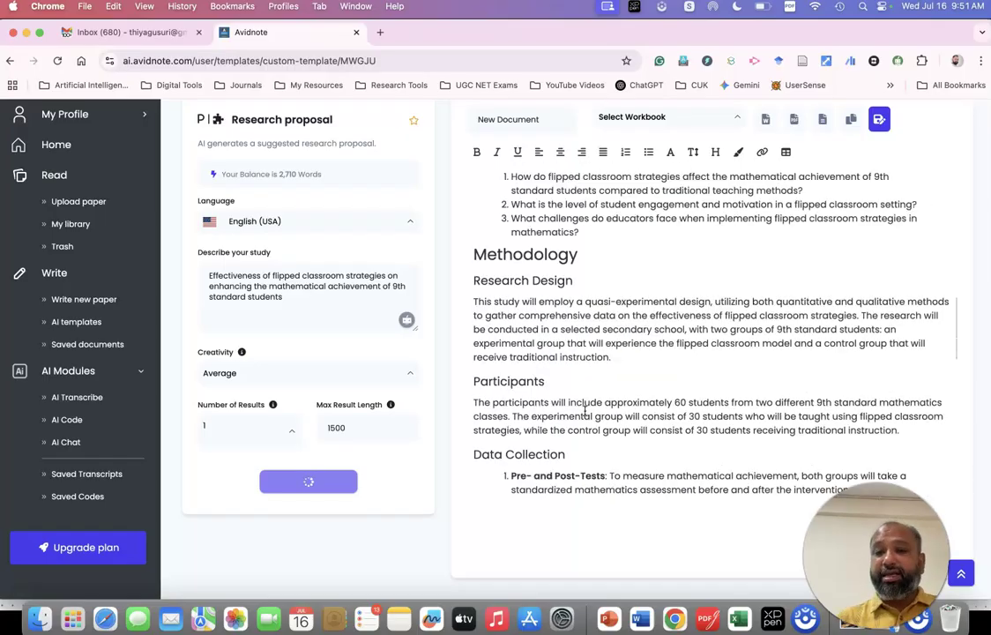
{"action": "scroll", "coordinate": [585, 411], "scroll_direction": "up", "scroll_amount": 4}
{"action": "scroll", "coordinate": [585, 411], "scroll_direction": "up", "scroll_amount": 1}
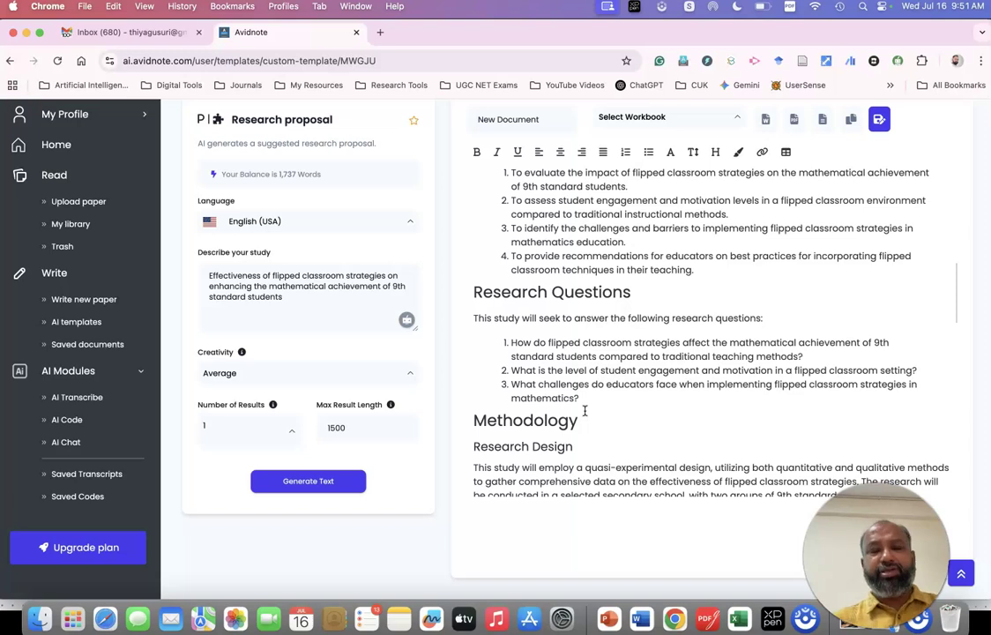
{"action": "scroll", "coordinate": [585, 411], "scroll_direction": "up", "scroll_amount": 2}
{"action": "scroll", "coordinate": [585, 411], "scroll_direction": "up", "scroll_amount": 1}
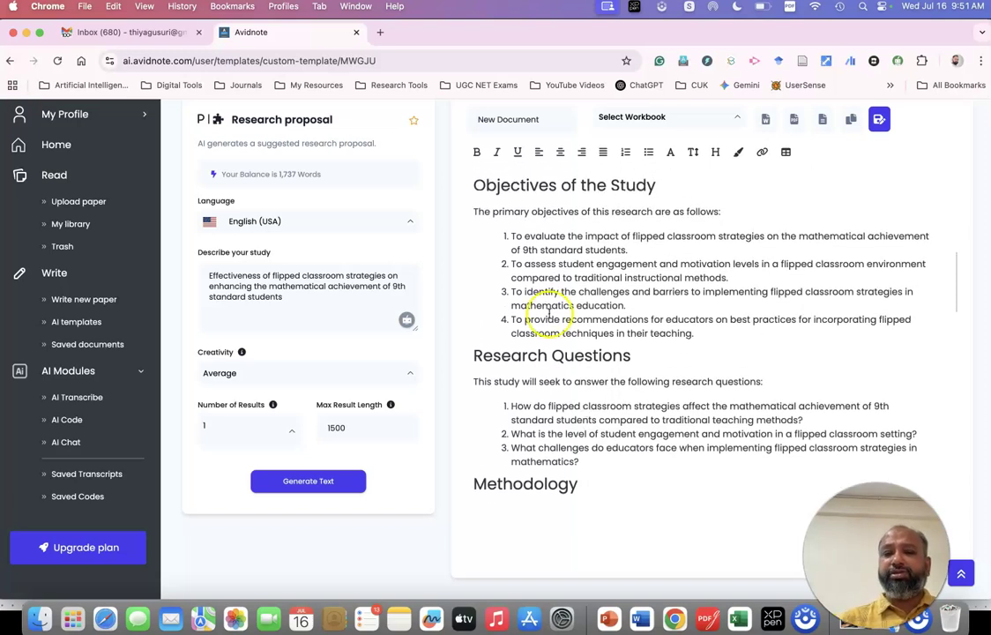
{"action": "left_click_drag", "start_coordinate": [510, 266], "coordinate": [725, 277]}
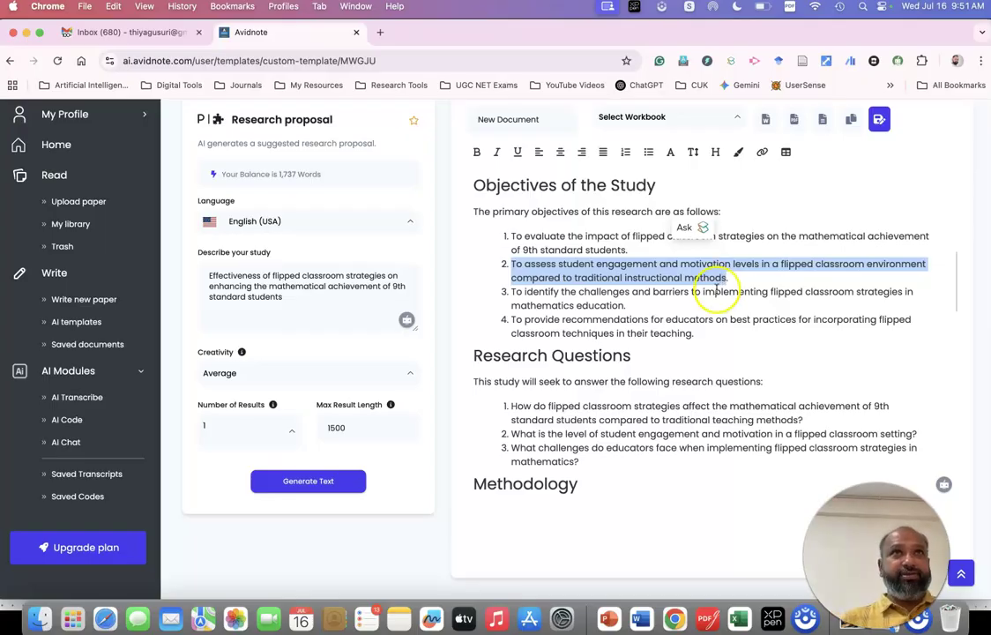
{"action": "left_click_drag", "start_coordinate": [697, 335], "coordinate": [589, 320]}
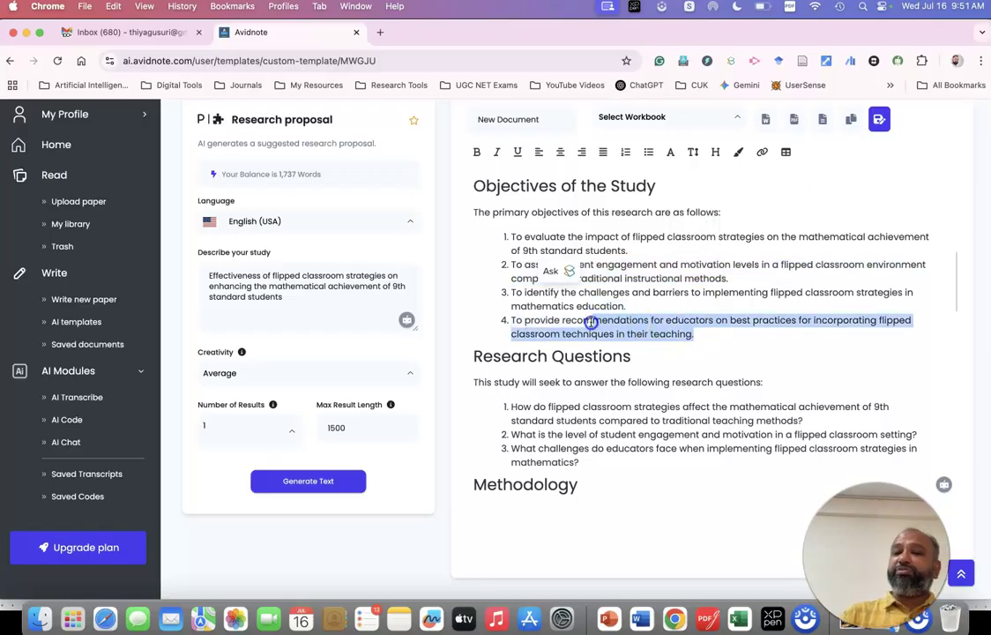
{"action": "scroll", "coordinate": [591, 323], "scroll_direction": "down", "scroll_amount": 3}
{"action": "scroll", "coordinate": [591, 323], "scroll_direction": "down", "scroll_amount": 2}
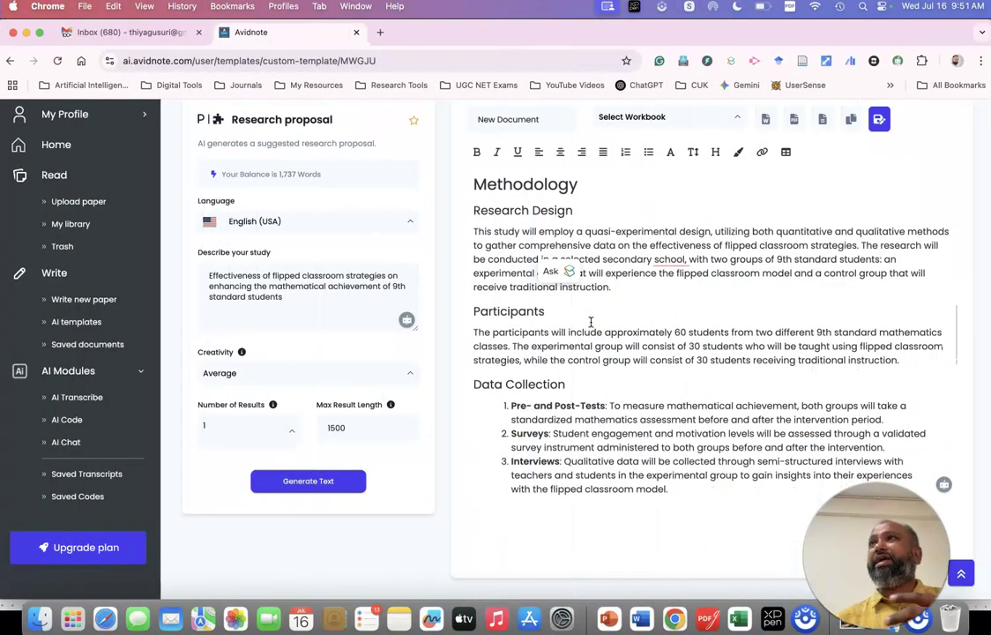
{"action": "scroll", "coordinate": [591, 323], "scroll_direction": "down", "scroll_amount": 3}
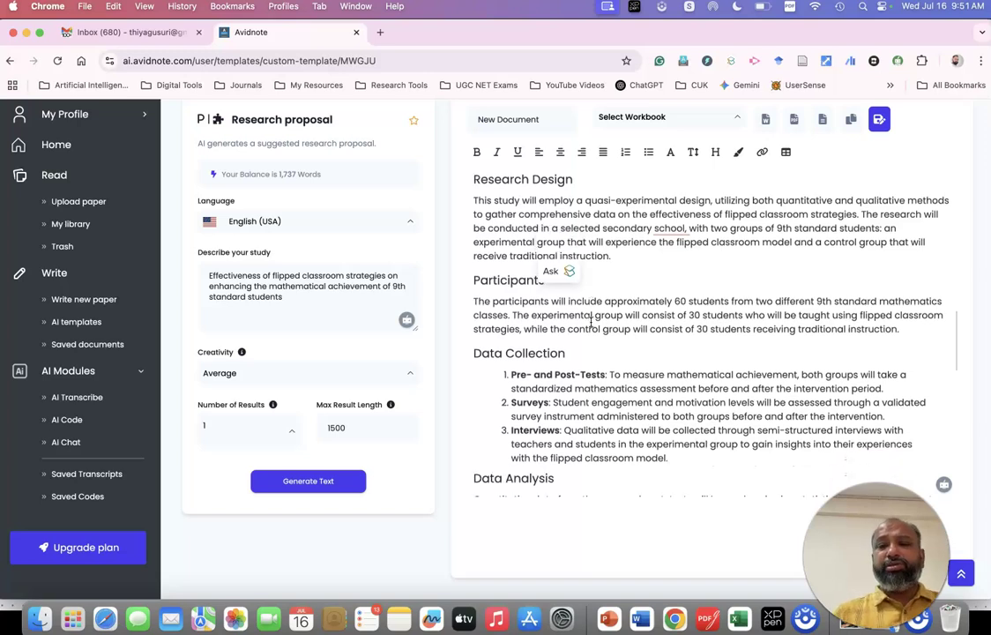
{"action": "left_click_drag", "start_coordinate": [512, 307], "coordinate": [715, 323]}
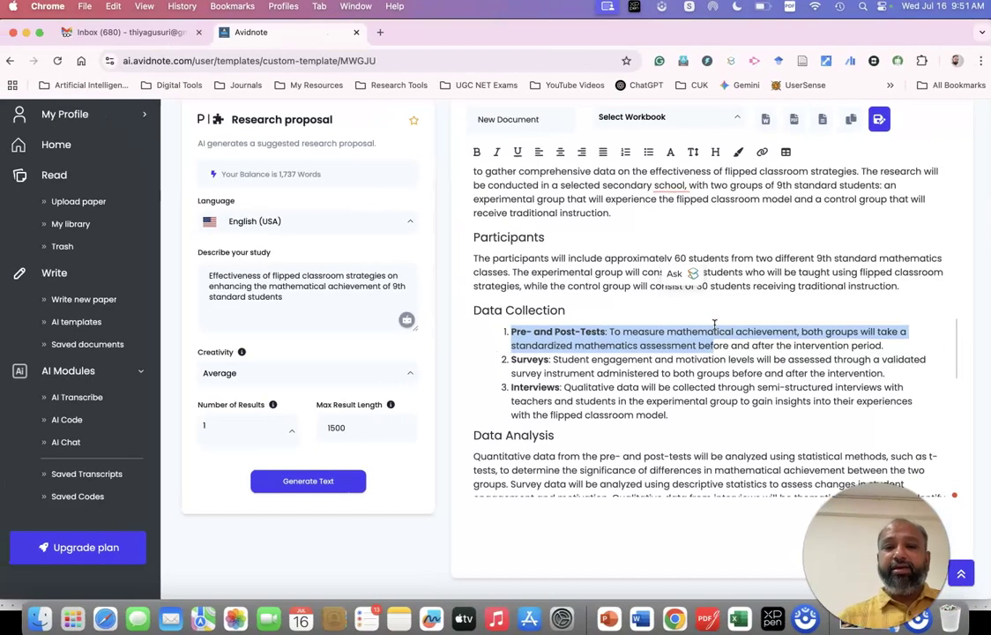
{"action": "scroll", "coordinate": [657, 322], "scroll_direction": "up", "scroll_amount": 3}
{"action": "left_click_drag", "start_coordinate": [484, 380], "coordinate": [906, 416]}
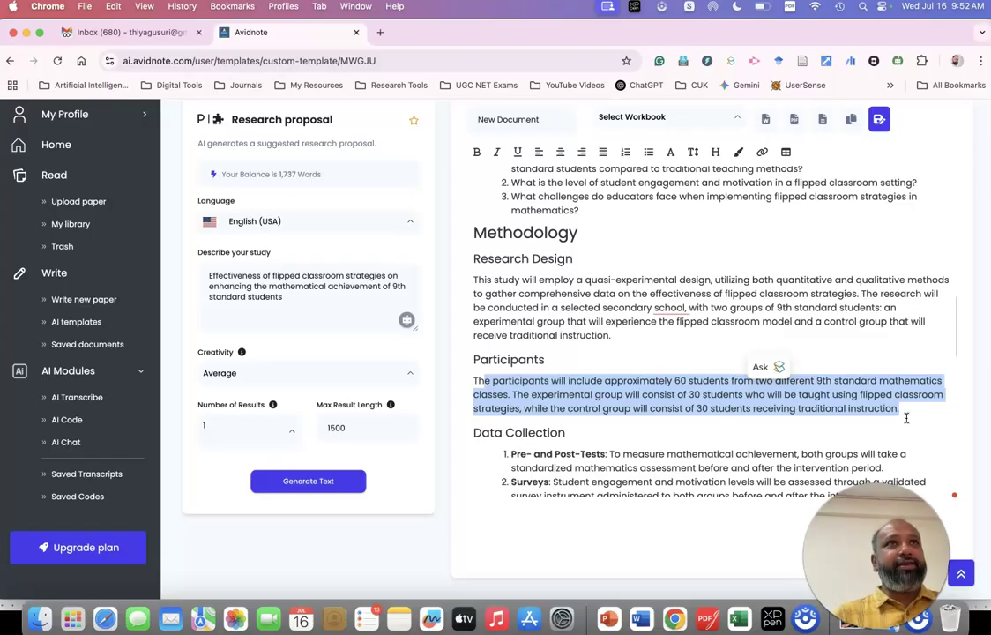
{"action": "scroll", "coordinate": [887, 379], "scroll_direction": "up", "scroll_amount": 3}
{"action": "scroll", "coordinate": [870, 343], "scroll_direction": "down", "scroll_amount": 1}
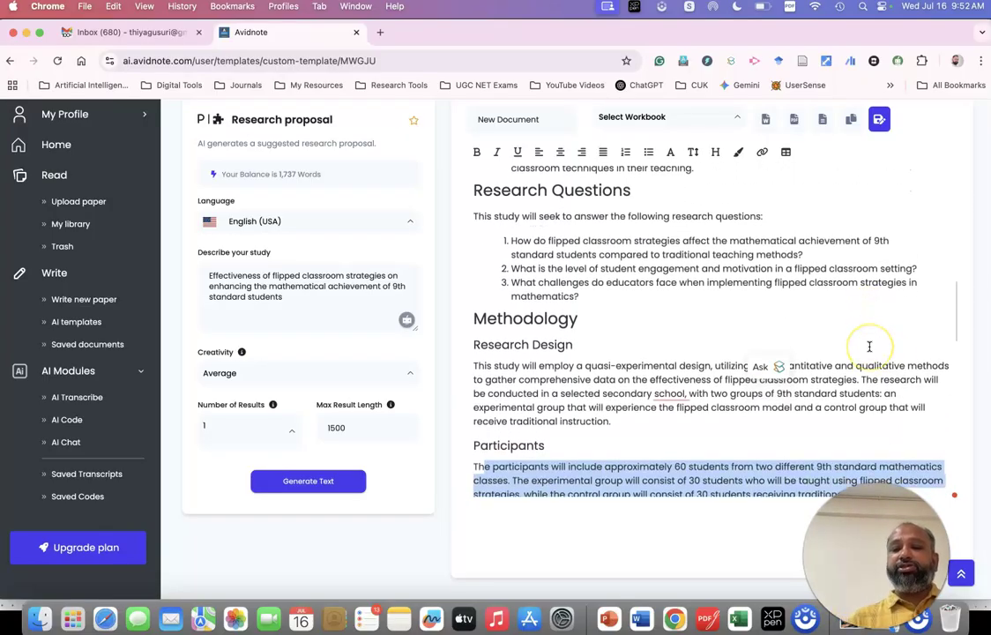
{"action": "scroll", "coordinate": [869, 346], "scroll_direction": "down", "scroll_amount": 1}
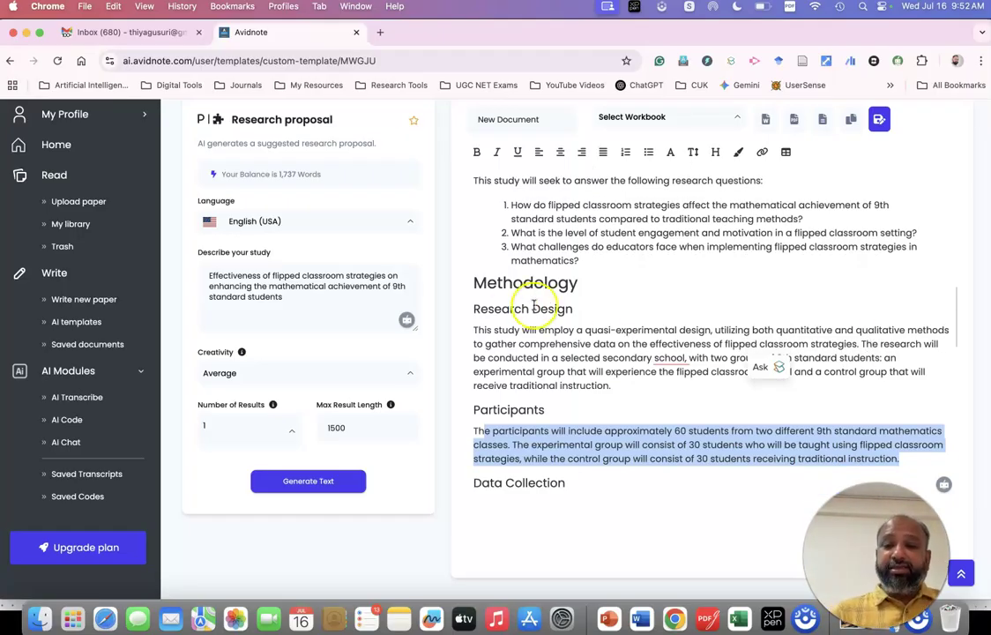
{"action": "left_click_drag", "start_coordinate": [589, 332], "coordinate": [713, 331]}
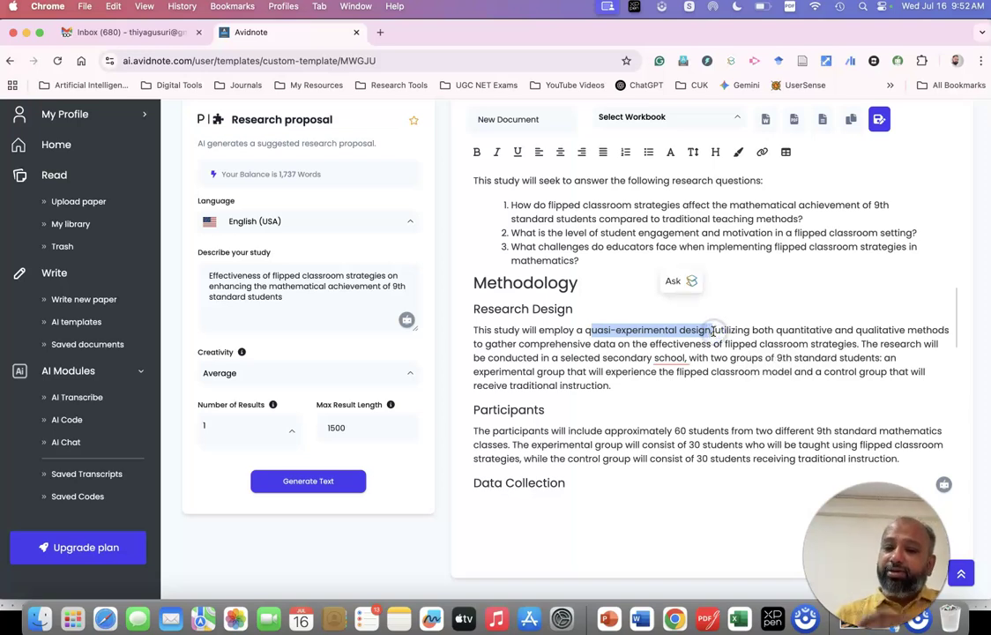
{"action": "scroll", "coordinate": [712, 331], "scroll_direction": "down", "scroll_amount": 1}
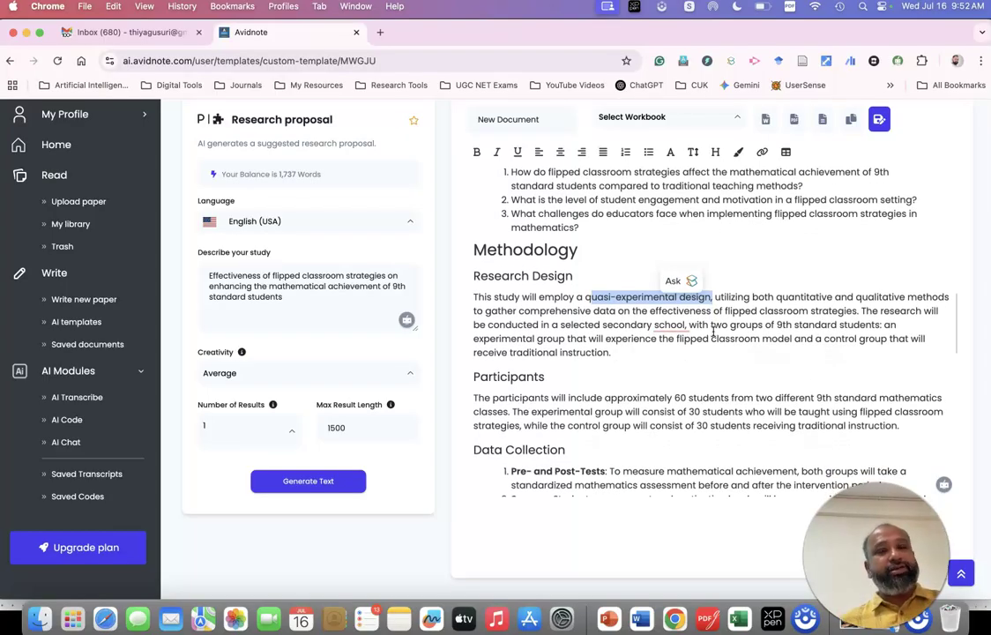
{"action": "left_click_drag", "start_coordinate": [567, 312], "coordinate": [596, 340]}
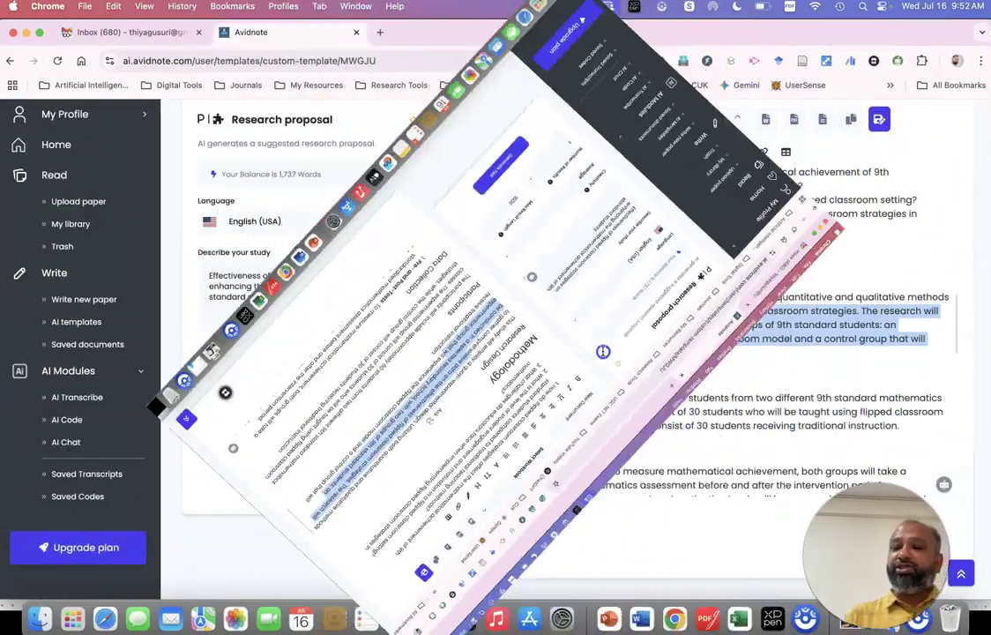
{"action": "left_click_drag", "start_coordinate": [595, 341], "coordinate": [603, 352]}
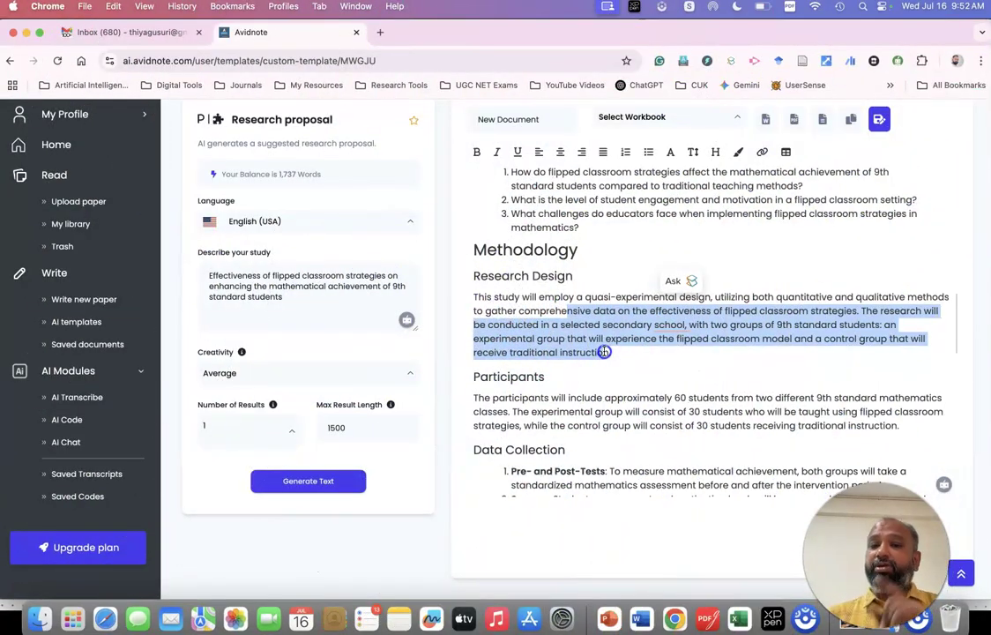
{"action": "left_click_drag", "start_coordinate": [603, 352], "coordinate": [647, 352]}
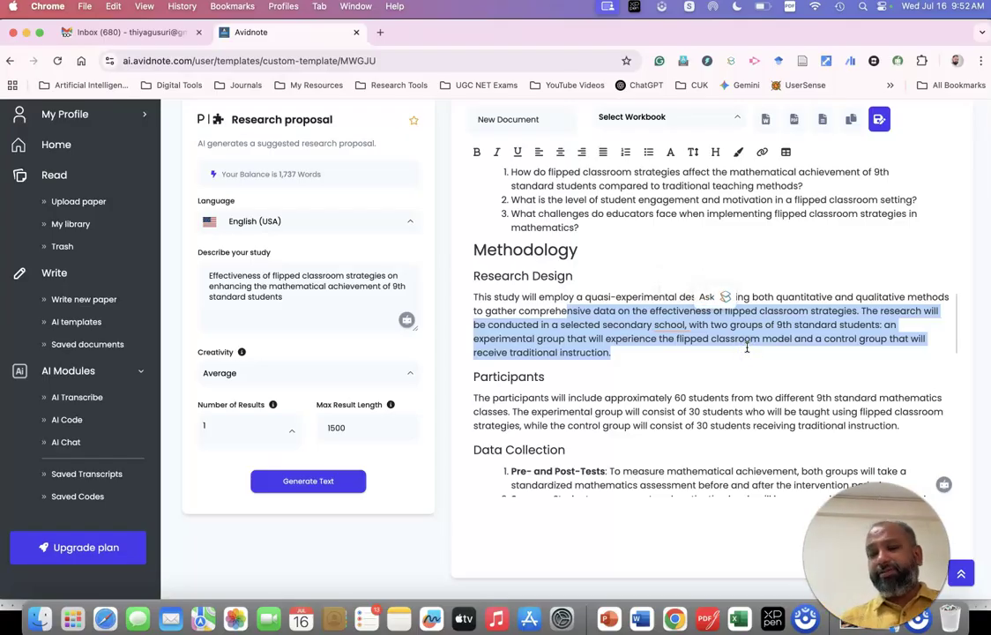
{"action": "scroll", "coordinate": [746, 346], "scroll_direction": "down", "scroll_amount": 8}
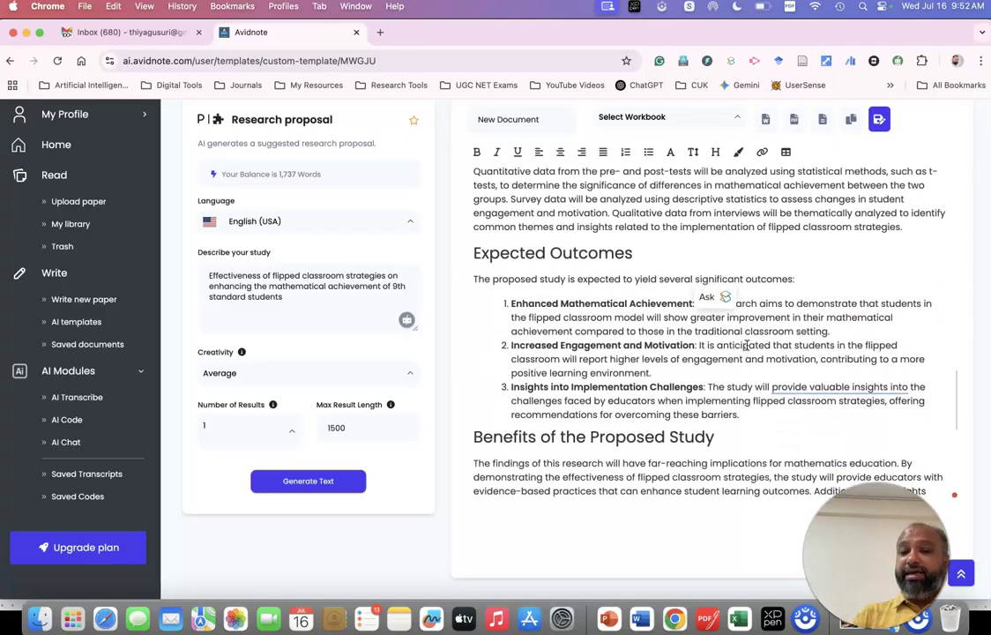
{"action": "scroll", "coordinate": [746, 346], "scroll_direction": "down", "scroll_amount": 1}
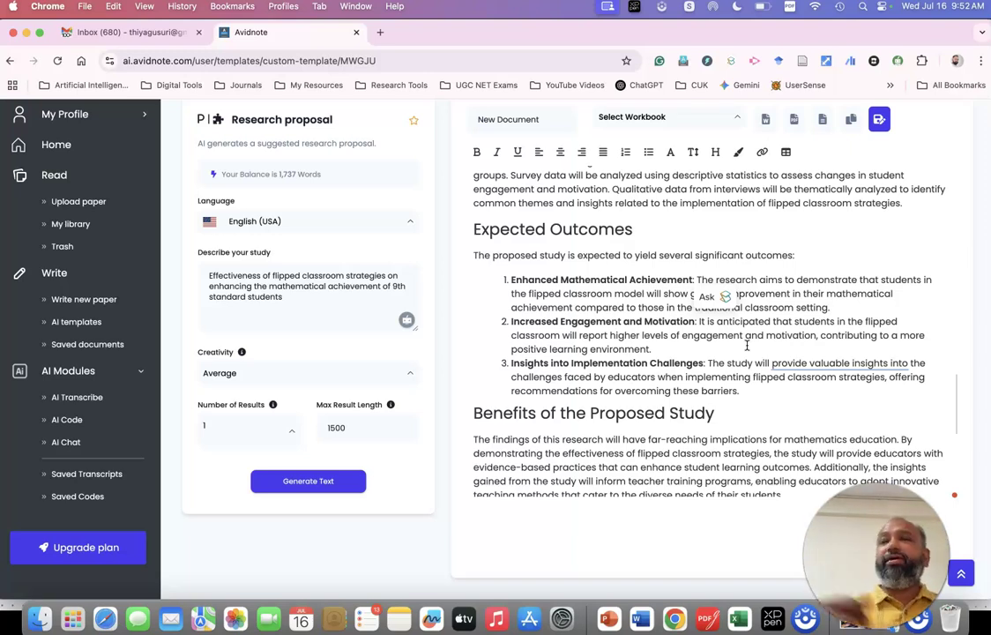
{"action": "left_click_drag", "start_coordinate": [506, 273], "coordinate": [785, 397]}
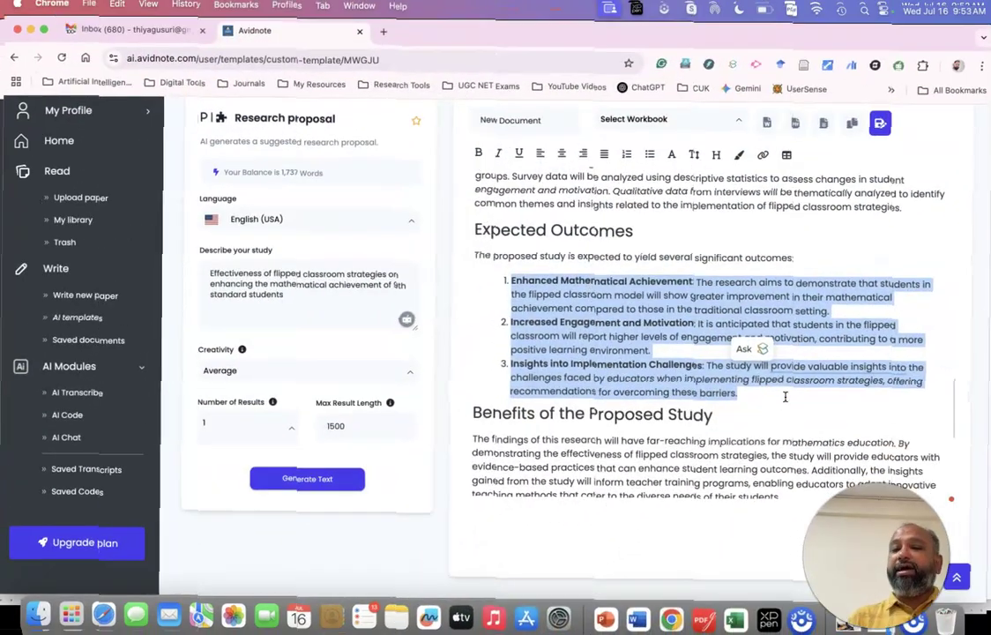
{"action": "scroll", "coordinate": [785, 397], "scroll_direction": "down", "scroll_amount": 5}
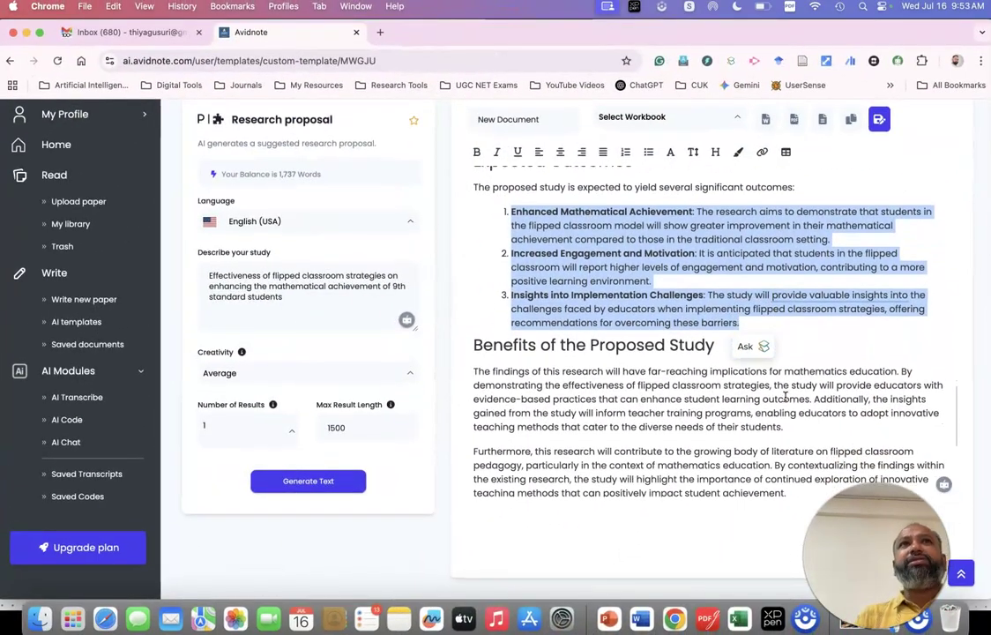
{"action": "scroll", "coordinate": [785, 397], "scroll_direction": "down", "scroll_amount": 5}
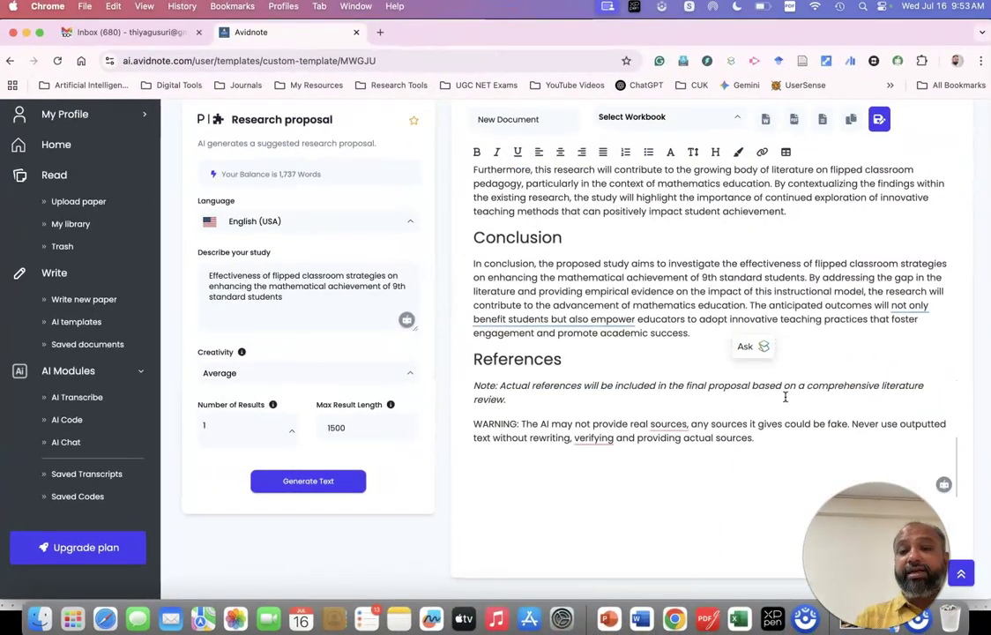
{"action": "scroll", "coordinate": [785, 397], "scroll_direction": "up", "scroll_amount": 15}
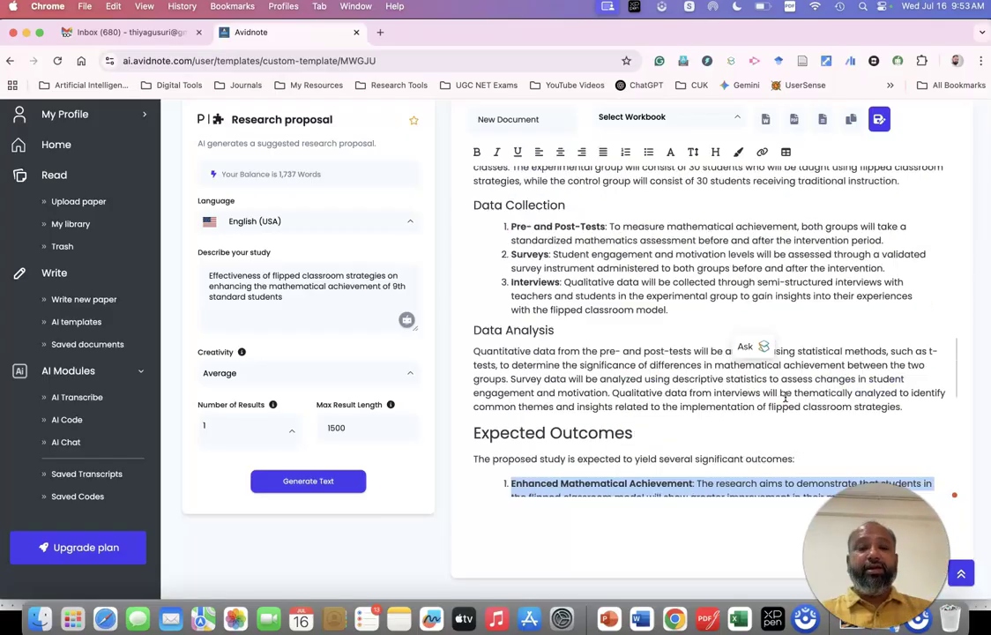
{"action": "scroll", "coordinate": [785, 397], "scroll_direction": "up", "scroll_amount": 10}
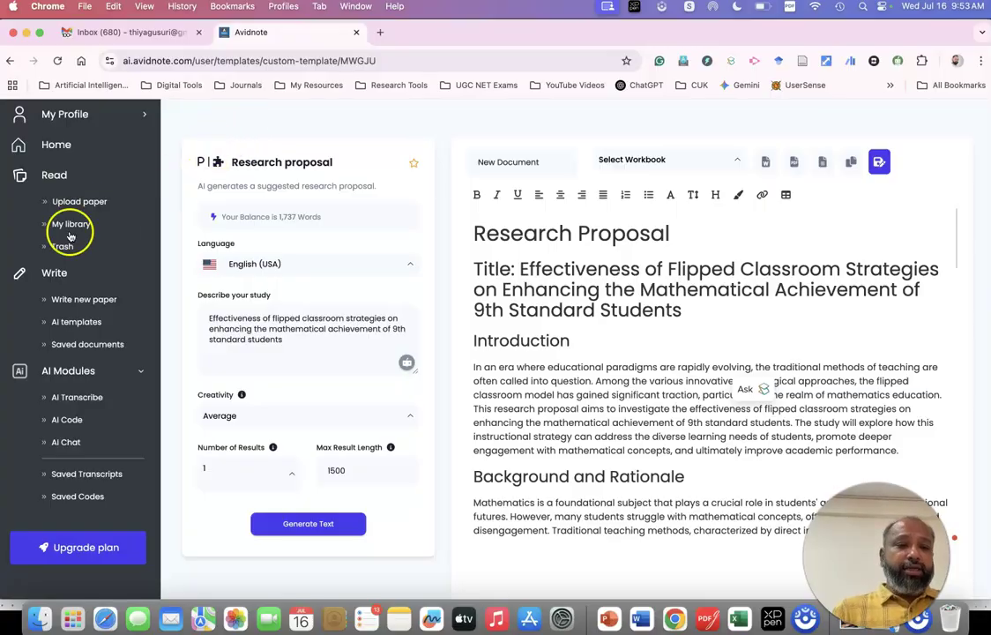
Open the Method template Suggest research methods and begin describing the study-habits study.
{"action": "left_click", "coordinate": [81, 322]}
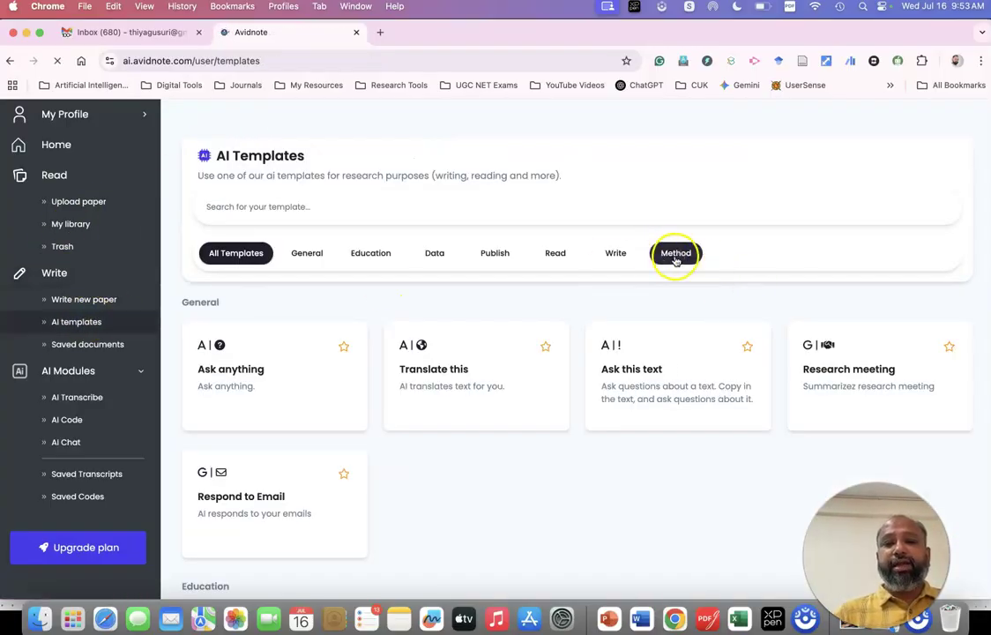
{"action": "left_click", "coordinate": [666, 259]}
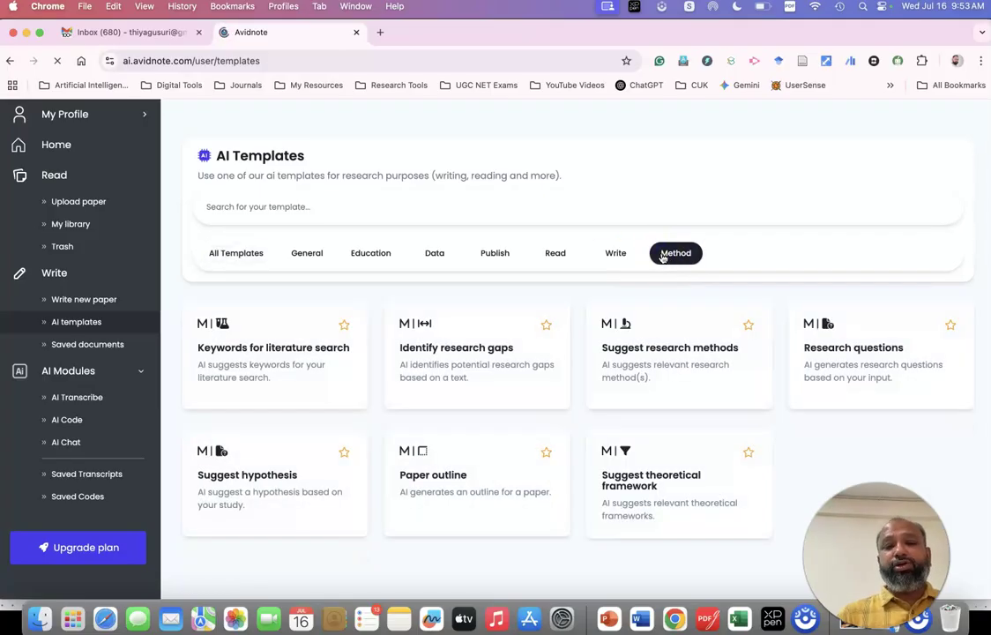
{"action": "left_click", "coordinate": [656, 368]}
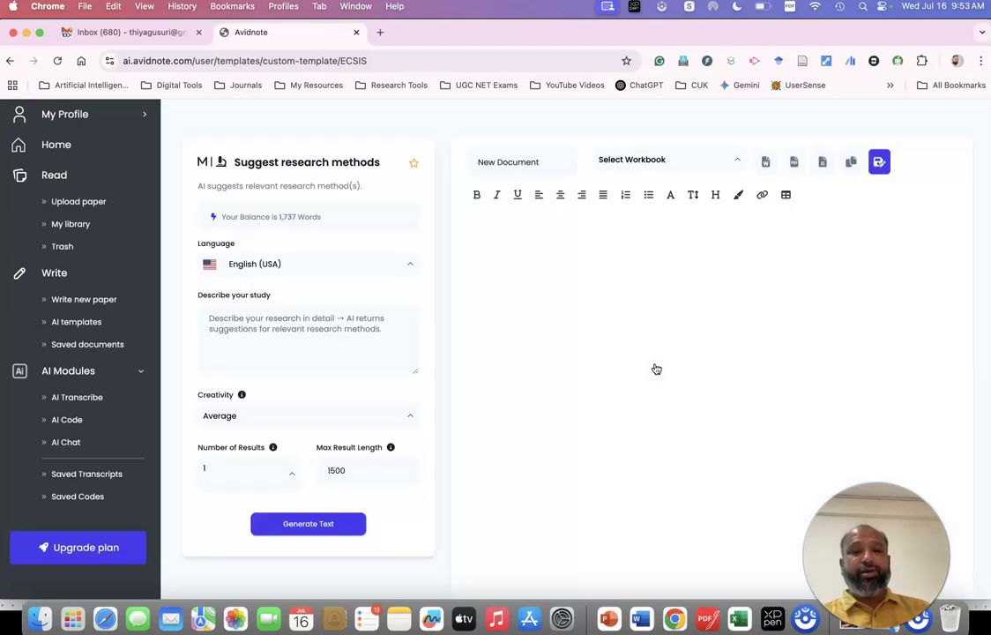
{"action": "left_click", "coordinate": [264, 319]}
{"action": "type", "text": "Impact of studyhab"}
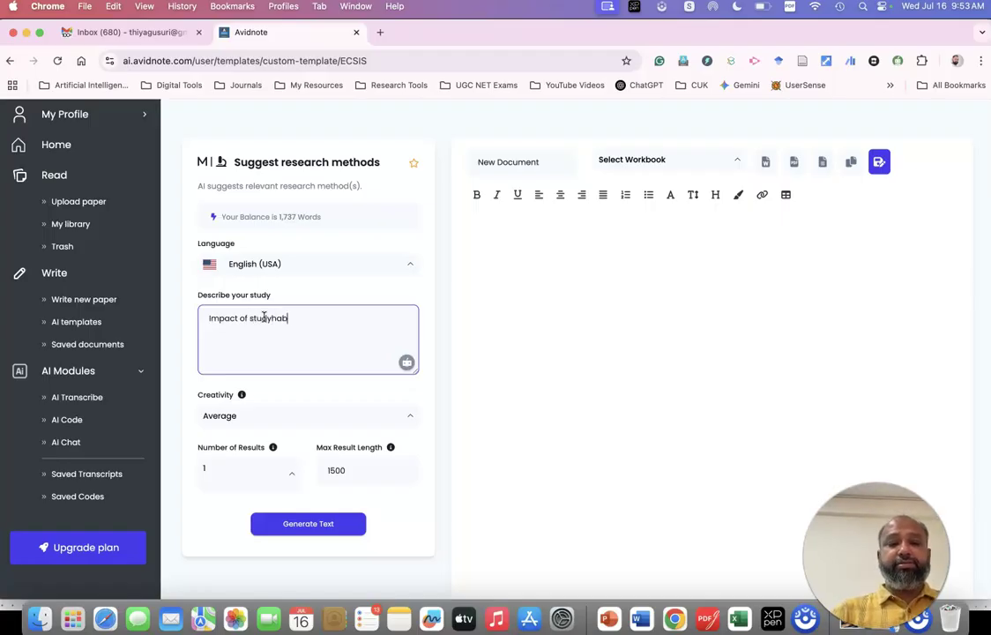
{"action": "type", "text": "its on the academi"}
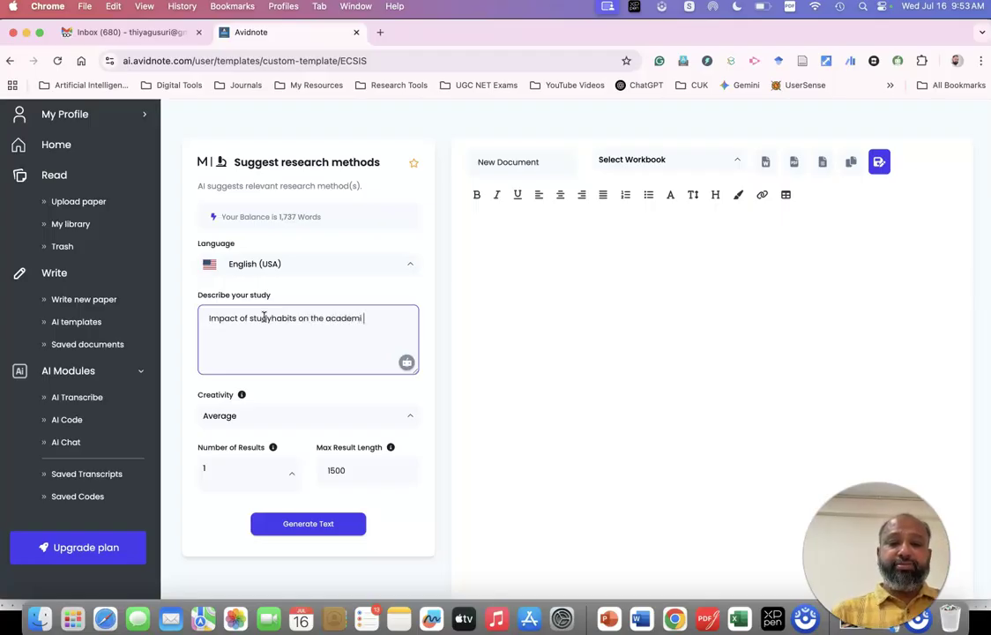
{"action": "key", "text": "BackSpace"}
{"action": "key", "text": "BackSpace"}
{"action": "type", "text": "i"}
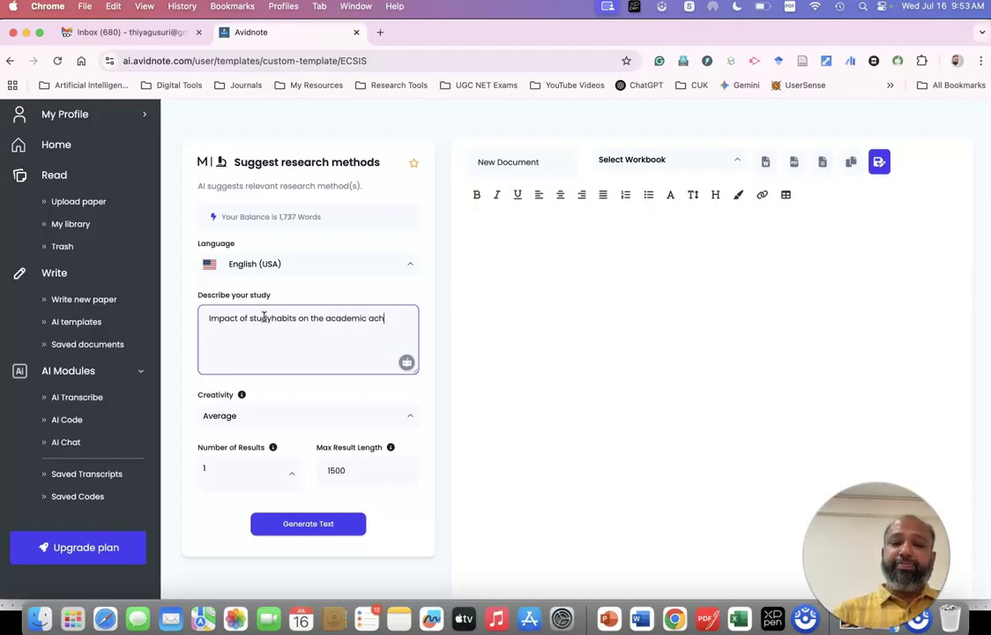
{"action": "type", "text": "evement"}
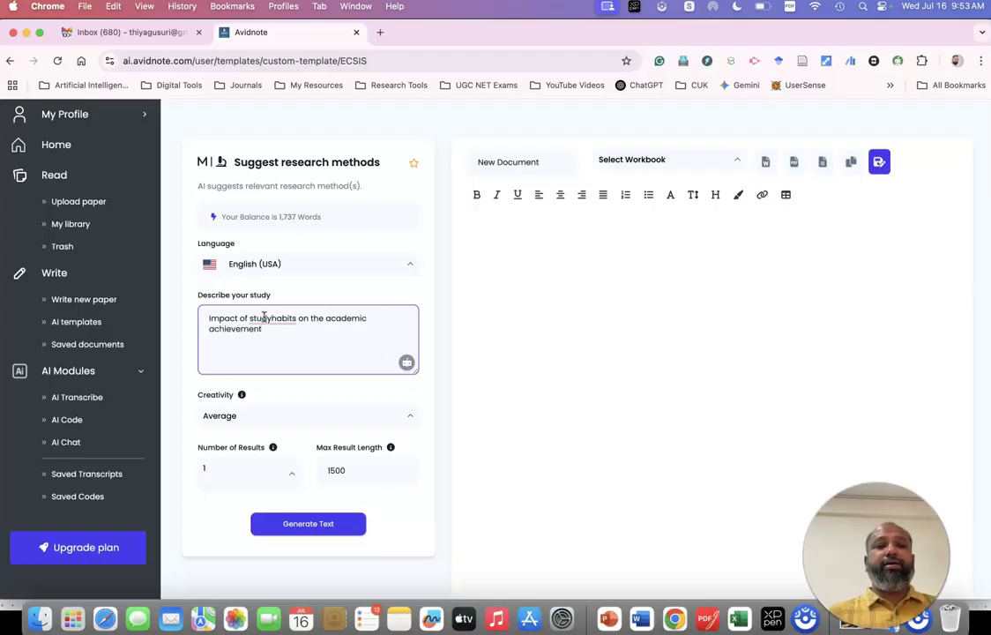
Correct 'studyhabits' to 'study habits', add academic procrastination to the description, and generate methods.
{"action": "left_click", "coordinate": [276, 319]}
{"action": "left_click", "coordinate": [263, 356]}
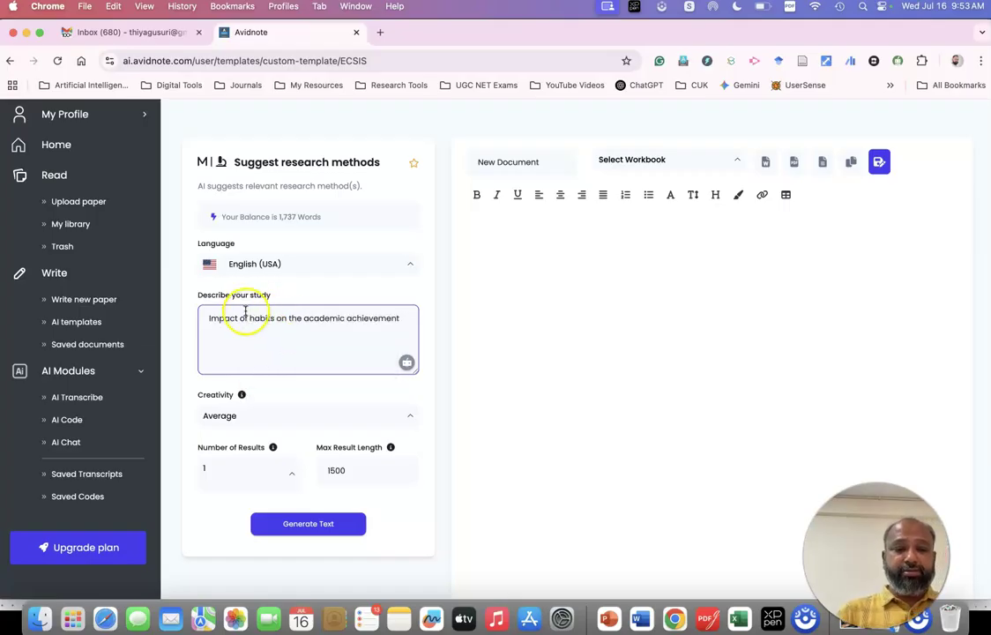
{"action": "left_click", "coordinate": [250, 319]}
{"action": "type", "text": "study"}
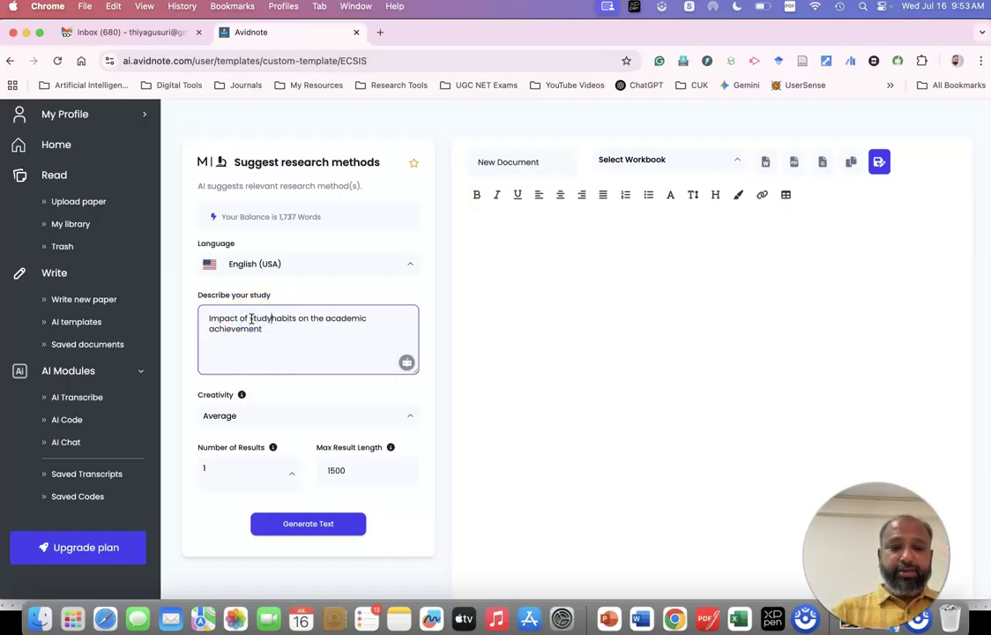
{"action": "left_click", "coordinate": [268, 330]}
{"action": "type", "text": "o"}
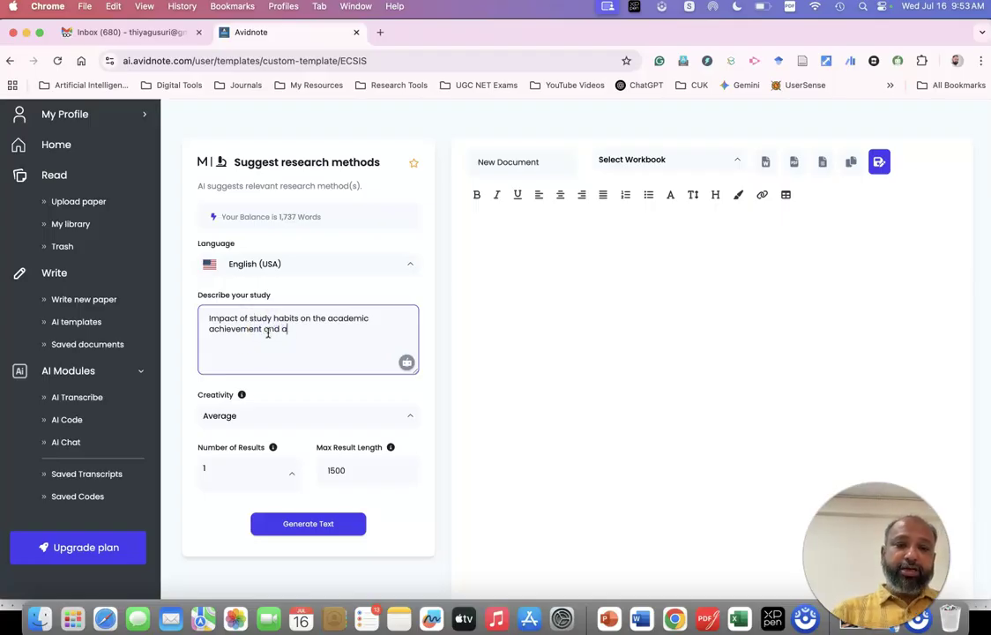
{"action": "type", "text": "nd academic procrastination"}
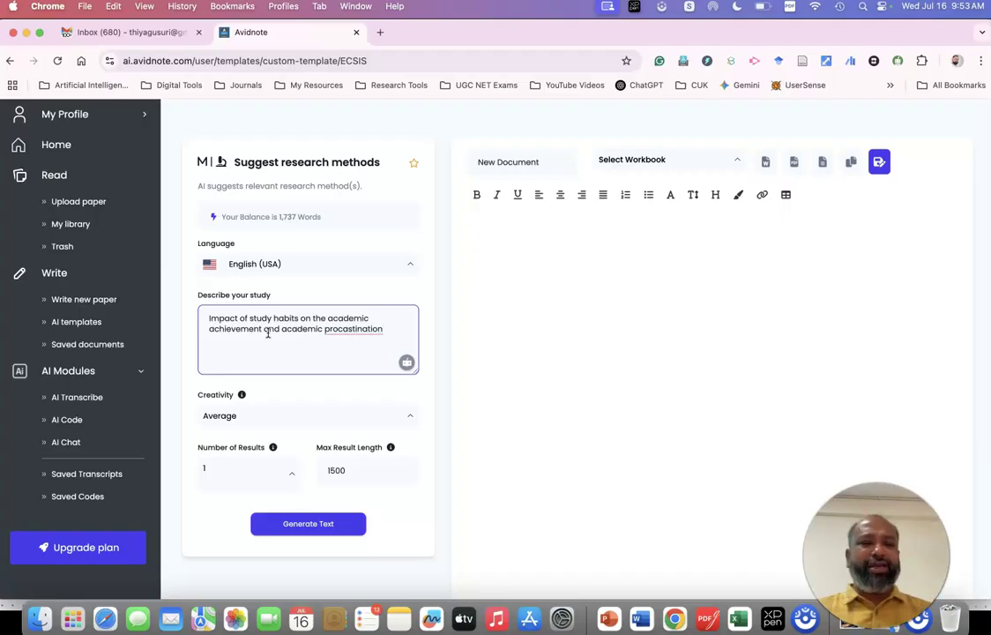
{"action": "left_click", "coordinate": [310, 526]}
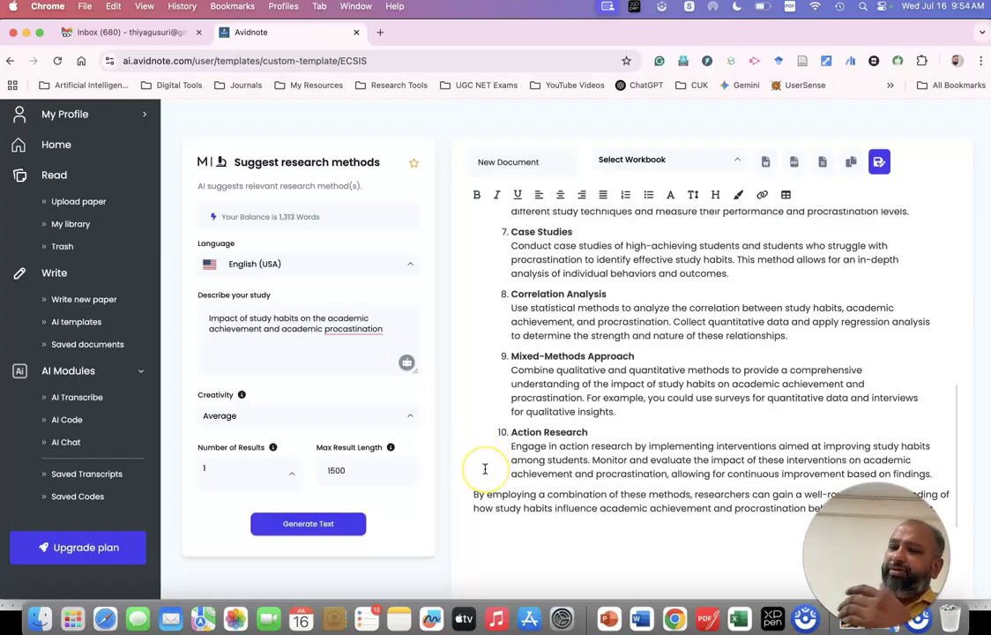
Scroll back to the top of the suggested methods and highlight the Surveys and Questionnaires description.
{"action": "scroll", "coordinate": [484, 469], "scroll_direction": "up", "scroll_amount": 3}
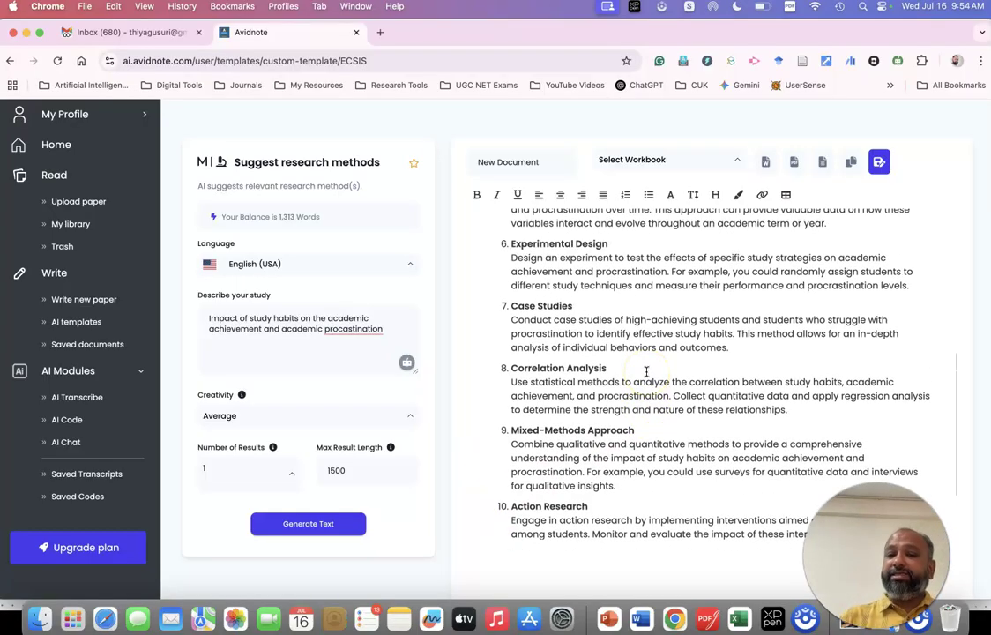
{"action": "scroll", "coordinate": [647, 372], "scroll_direction": "up", "scroll_amount": 10}
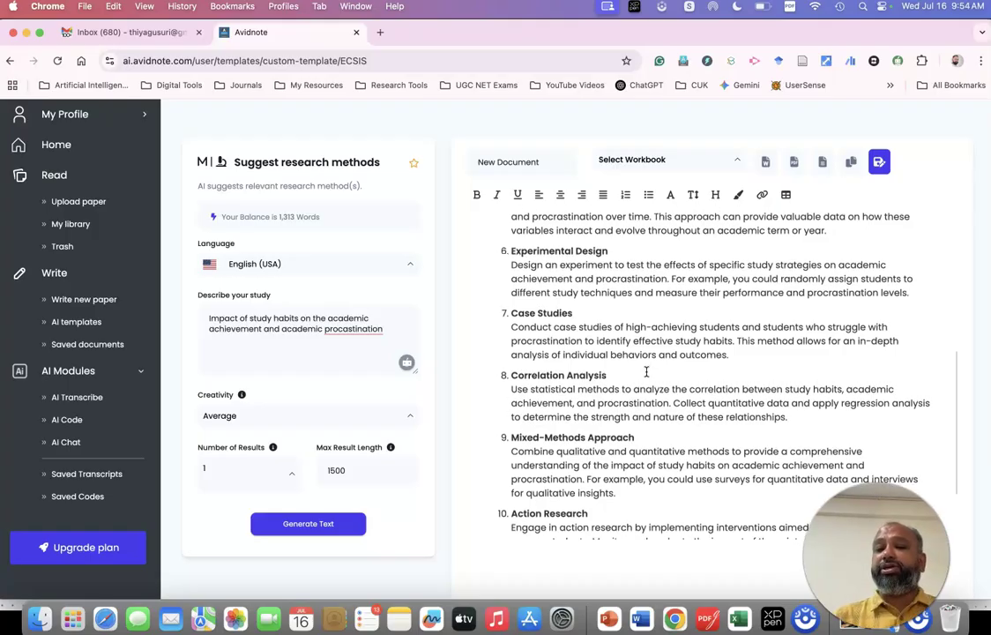
{"action": "scroll", "coordinate": [646, 373], "scroll_direction": "up", "scroll_amount": 2}
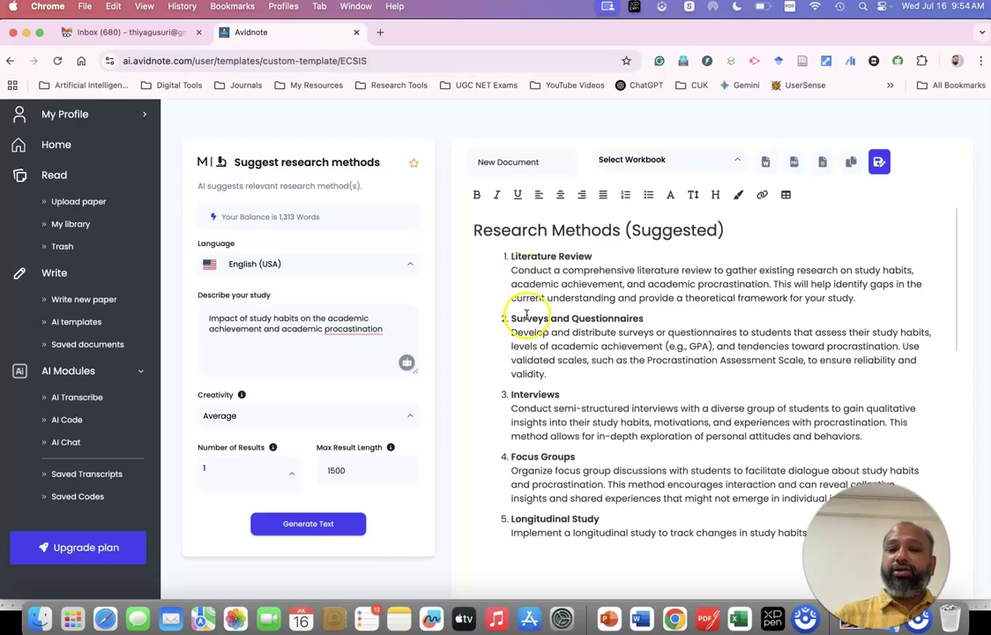
{"action": "left_click_drag", "start_coordinate": [511, 332], "coordinate": [737, 333]}
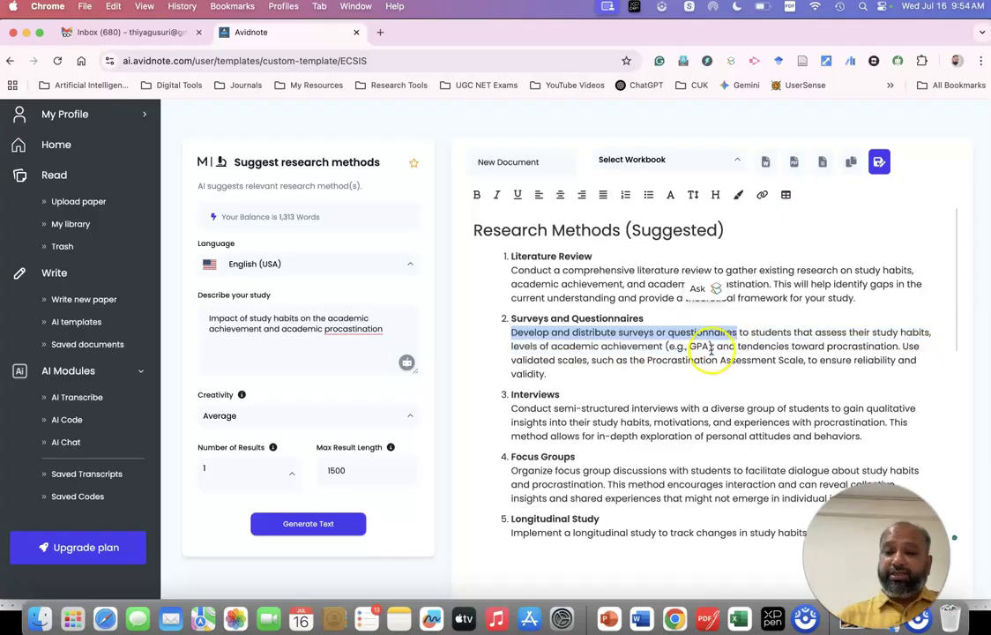
{"action": "left_click", "coordinate": [644, 374]}
{"action": "scroll", "coordinate": [636, 369], "scroll_direction": "down", "scroll_amount": 2}
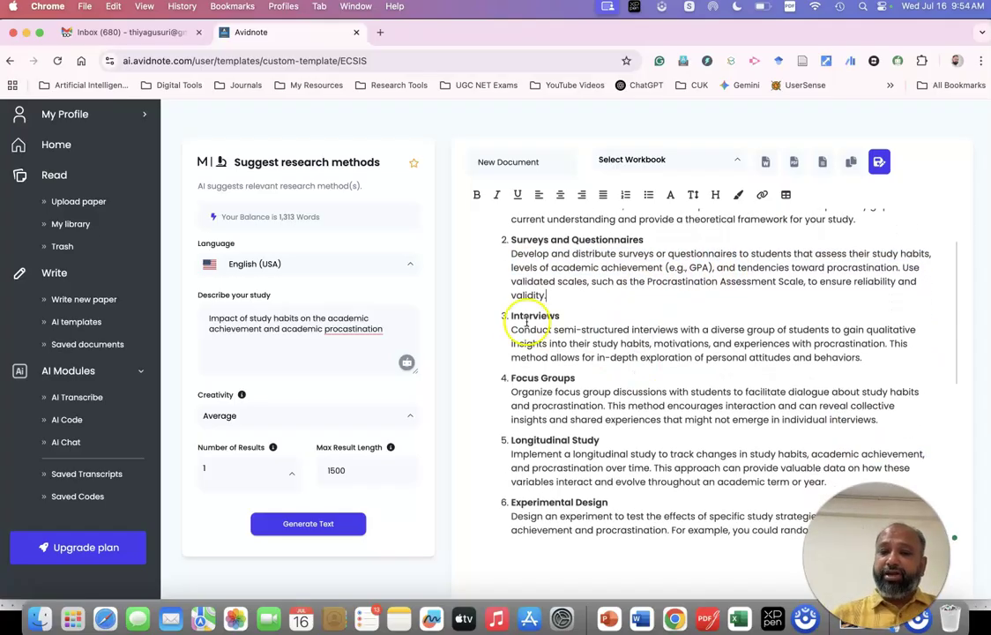
{"action": "left_click", "coordinate": [745, 374]}
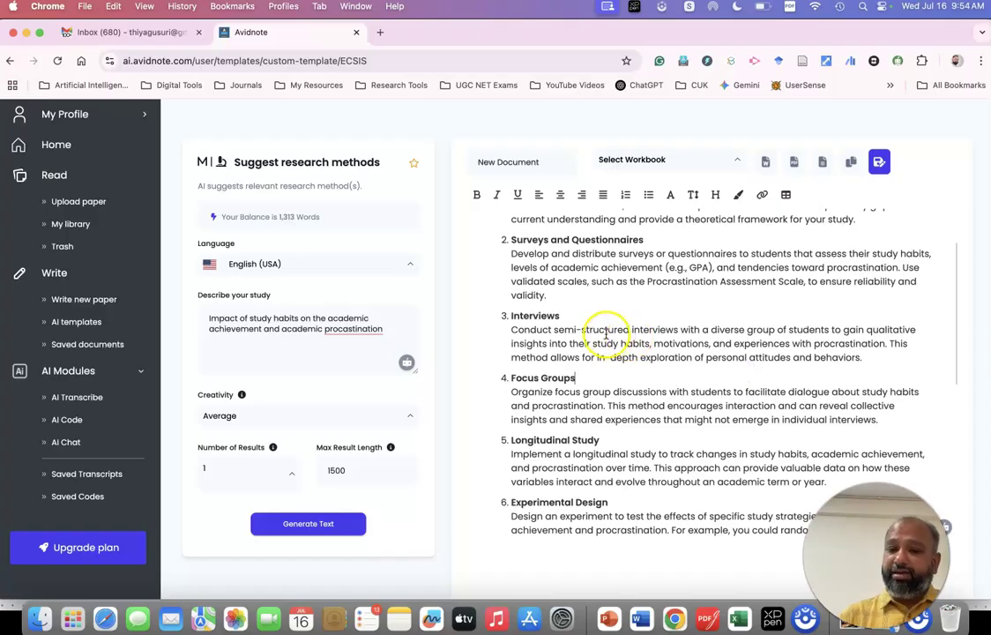
{"action": "left_click_drag", "start_coordinate": [564, 329], "coordinate": [684, 344]}
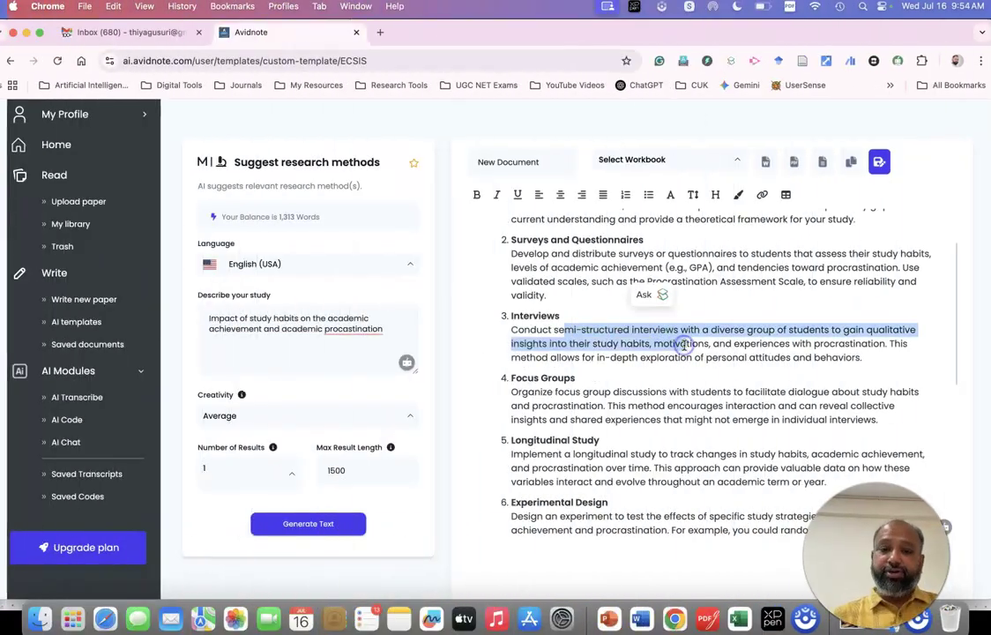
{"action": "scroll", "coordinate": [684, 344], "scroll_direction": "down", "scroll_amount": 1}
{"action": "left_click_drag", "start_coordinate": [555, 361], "coordinate": [903, 389]}
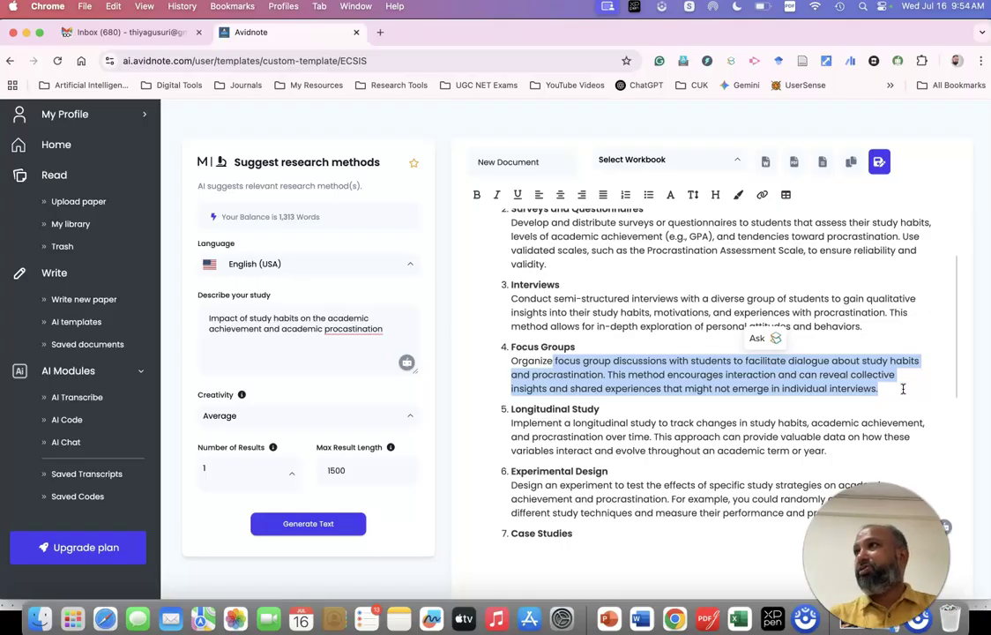
{"action": "scroll", "coordinate": [903, 389], "scroll_direction": "down", "scroll_amount": 3}
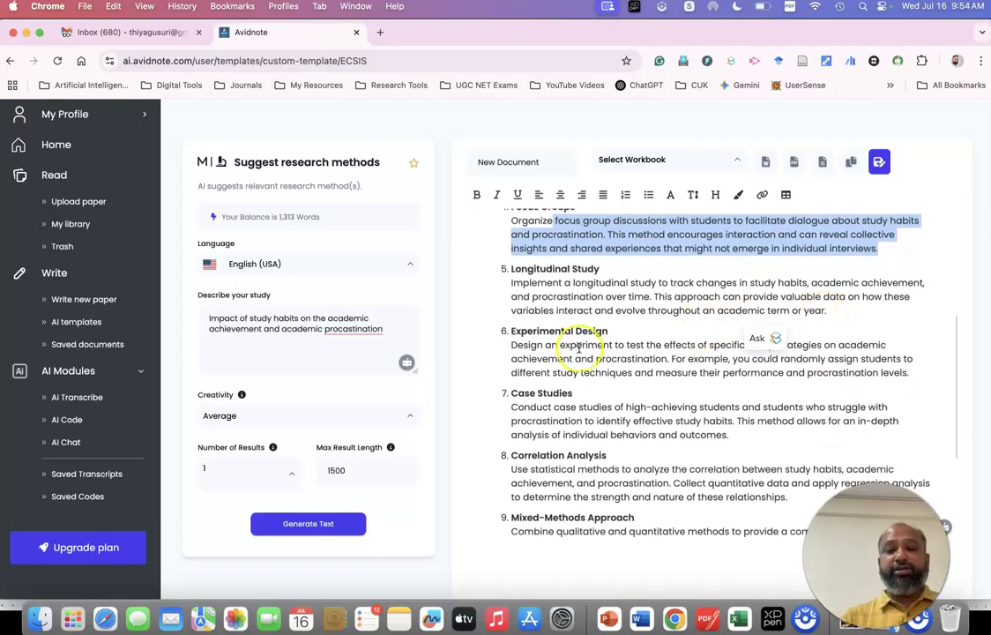
{"action": "scroll", "coordinate": [554, 349], "scroll_direction": "down", "scroll_amount": 1}
{"action": "scroll", "coordinate": [554, 350], "scroll_direction": "down", "scroll_amount": 1}
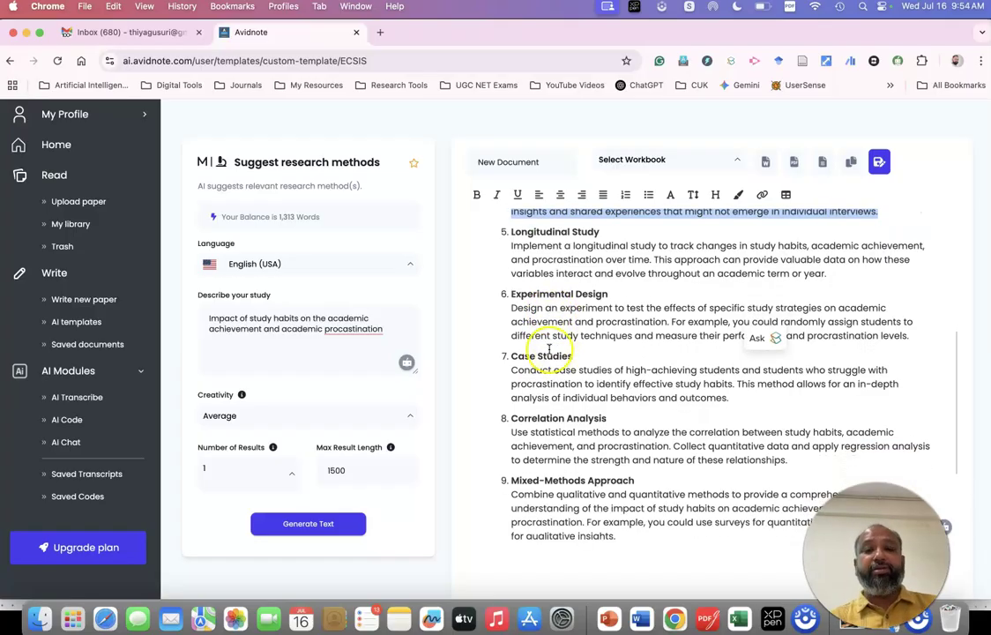
{"action": "scroll", "coordinate": [535, 360], "scroll_direction": "down", "scroll_amount": 3}
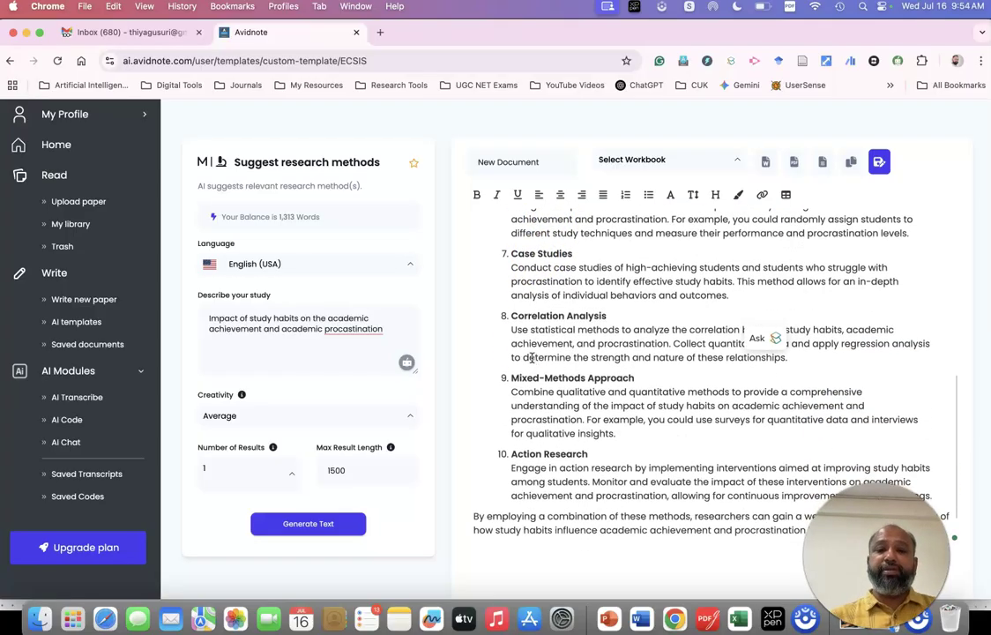
{"action": "left_click_drag", "start_coordinate": [510, 320], "coordinate": [800, 361]}
{"action": "scroll", "coordinate": [800, 361], "scroll_direction": "down", "scroll_amount": 2}
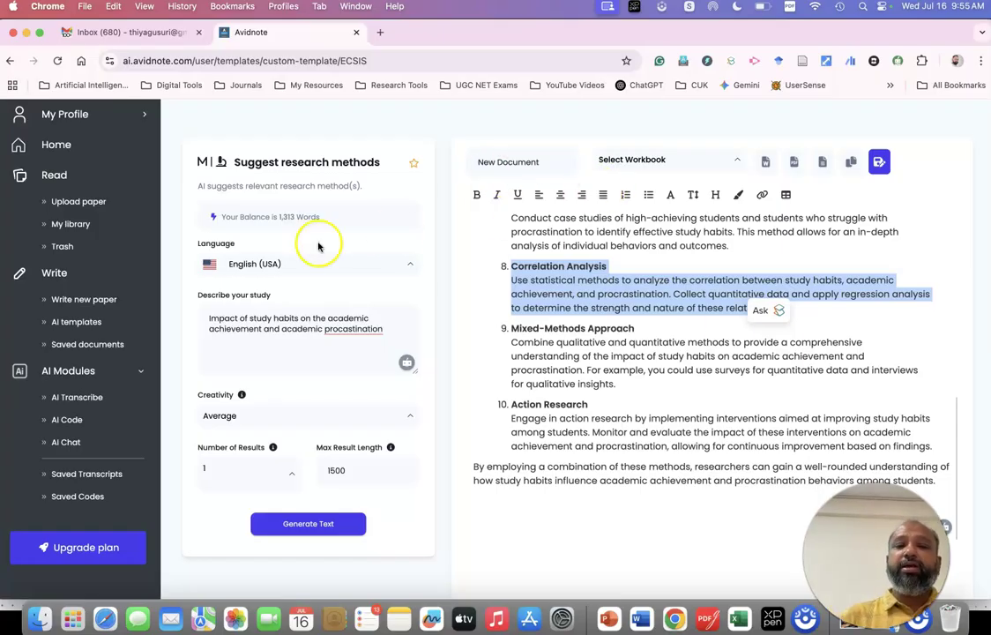
{"action": "left_click_drag", "start_coordinate": [321, 223], "coordinate": [211, 221]}
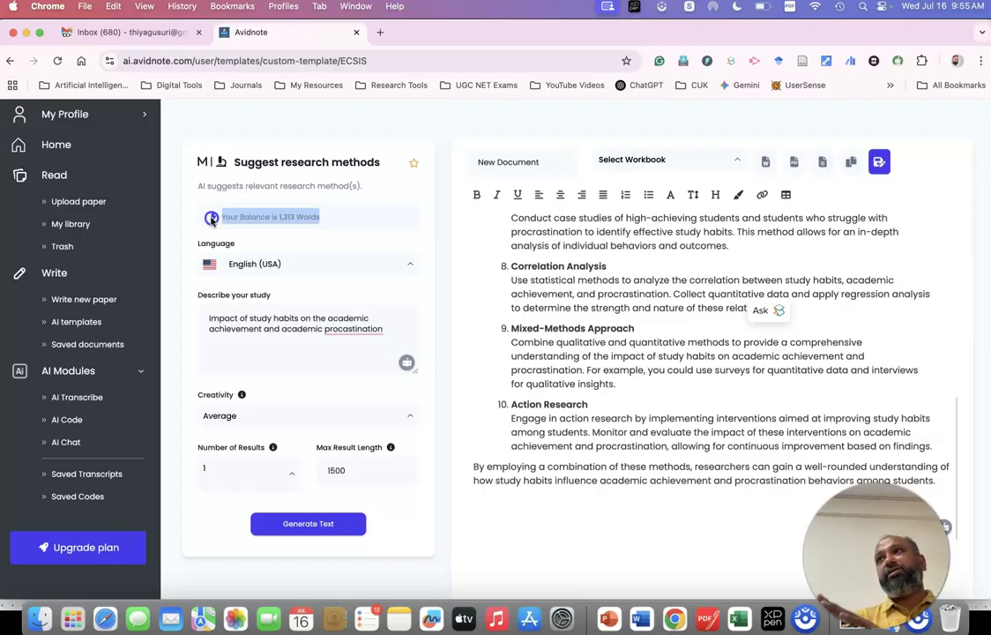
{"action": "left_click_drag", "start_coordinate": [213, 219], "coordinate": [173, 262]}
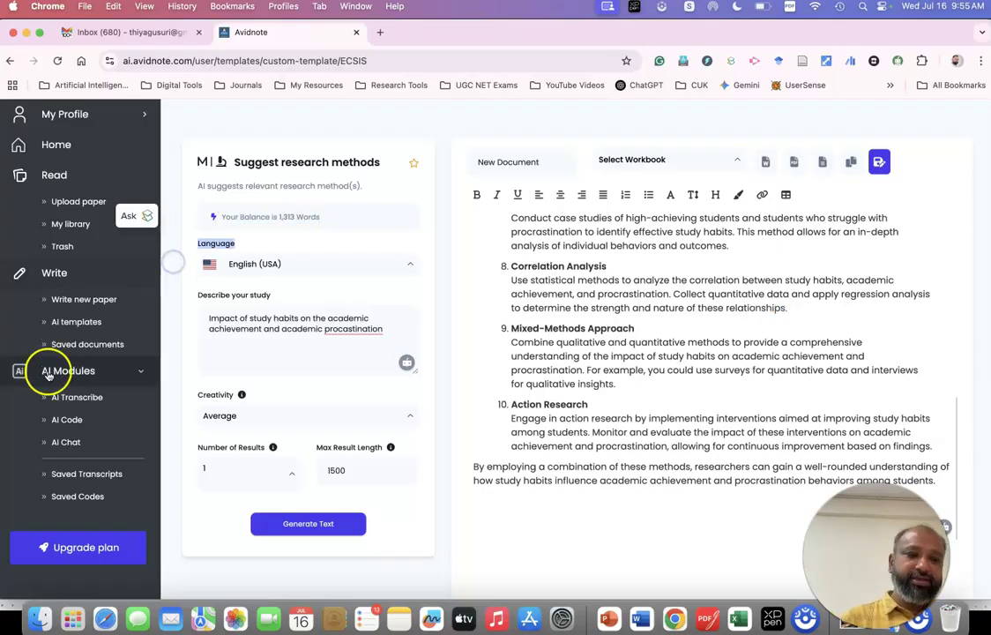
Start a blank paper from the Write templates in AI templates, then minimise the browser.
{"action": "left_click", "coordinate": [84, 324]}
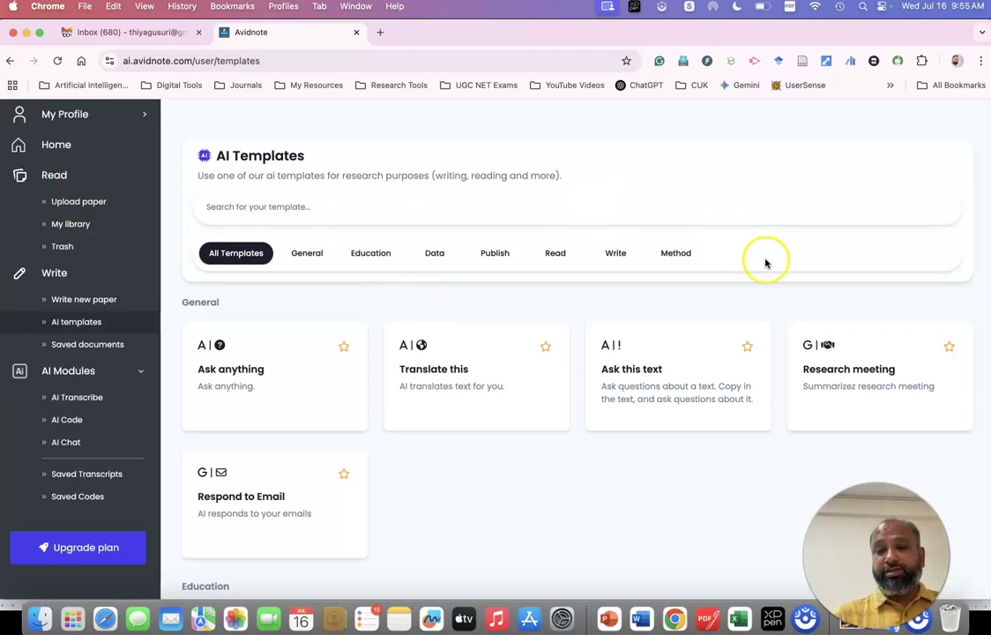
{"action": "left_click", "coordinate": [618, 257]}
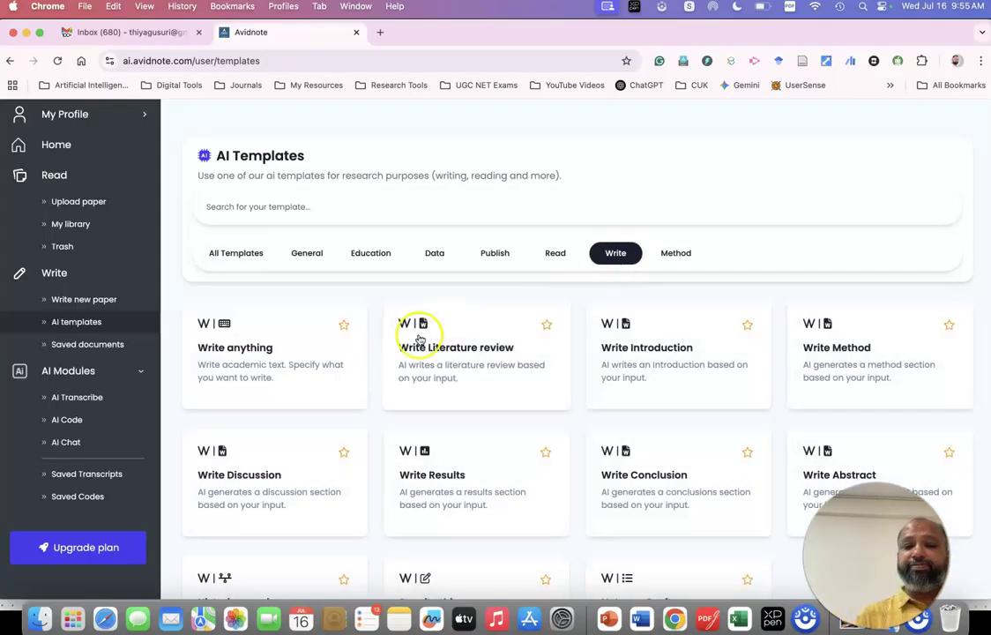
{"action": "scroll", "coordinate": [524, 362], "scroll_direction": "down", "scroll_amount": 3}
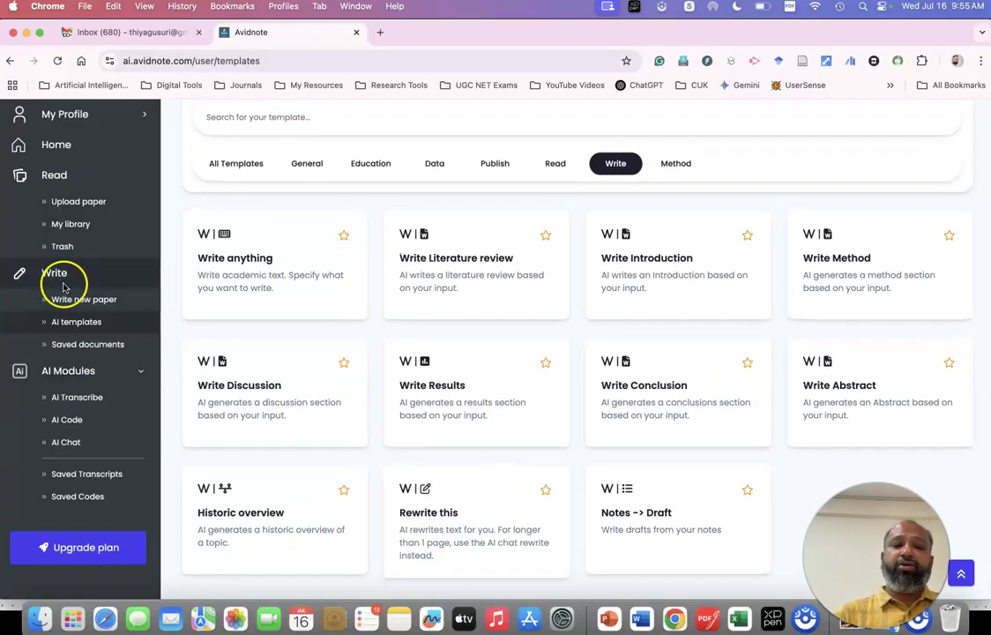
{"action": "left_click", "coordinate": [76, 306]}
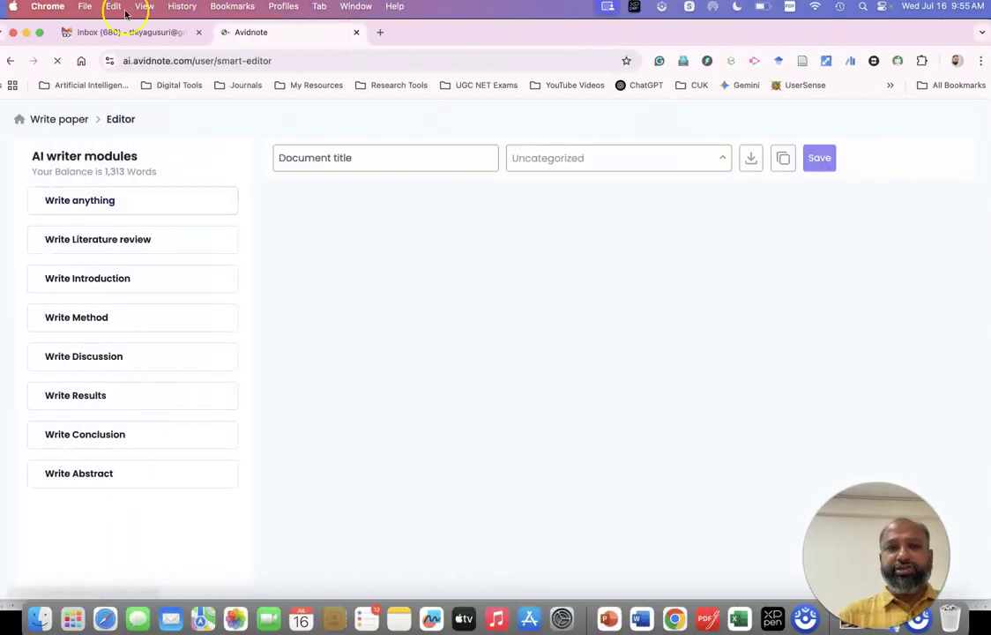
{"action": "left_click", "coordinate": [26, 32]}
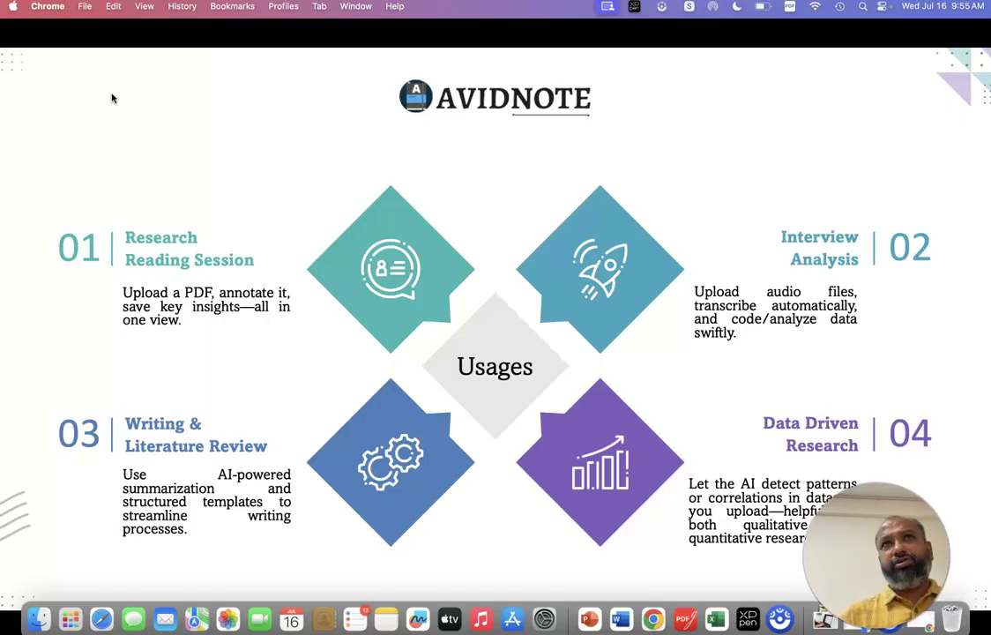
Advance the slideshow to the slide showing Avidnote on a laptop and phone.
{"action": "left_click", "coordinate": [9, 57]}
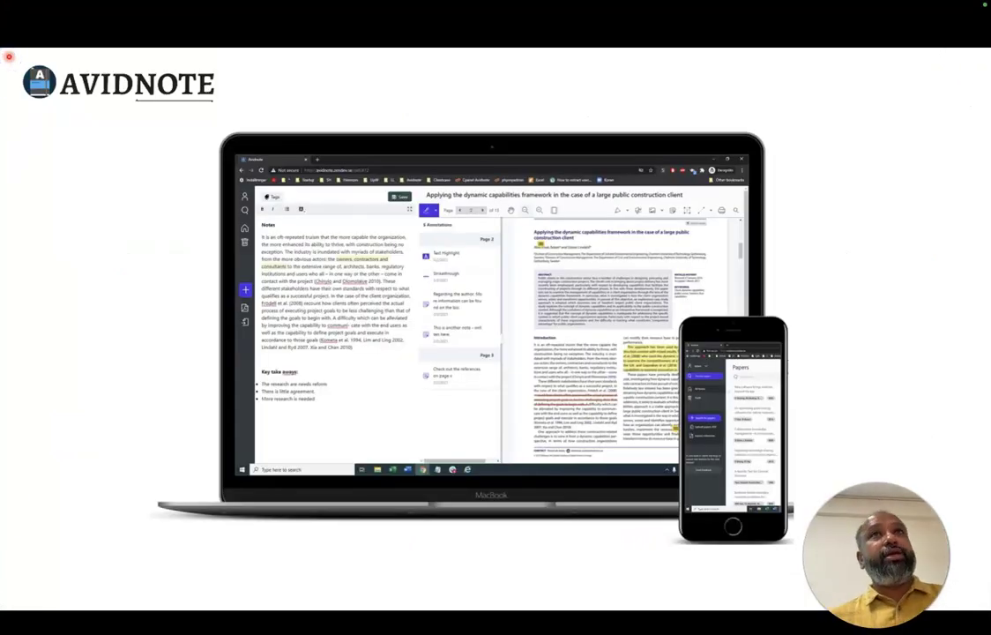